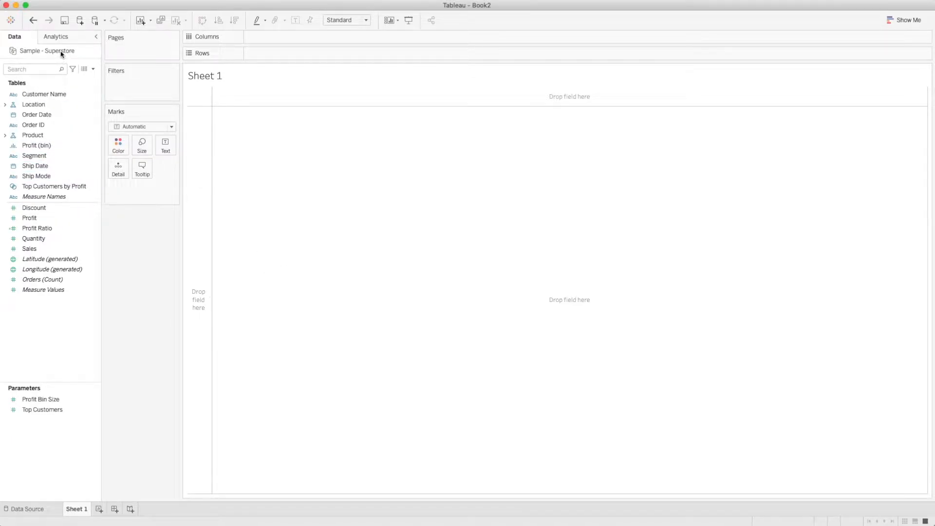
Step: Look over the Orders table in the Sample - Superstore data source, and return to Sheet 1
{"action": "left_click", "coordinate": [33, 510]}
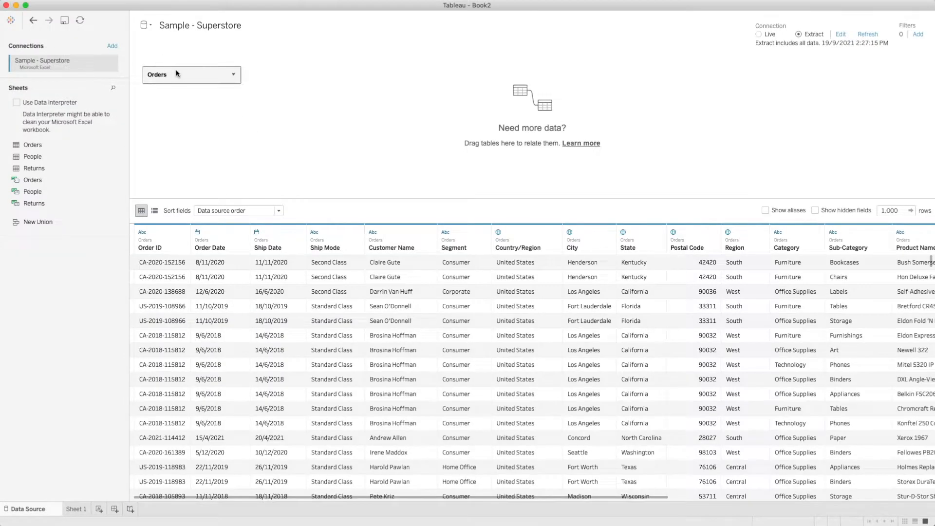
{"action": "left_click", "coordinate": [77, 510]}
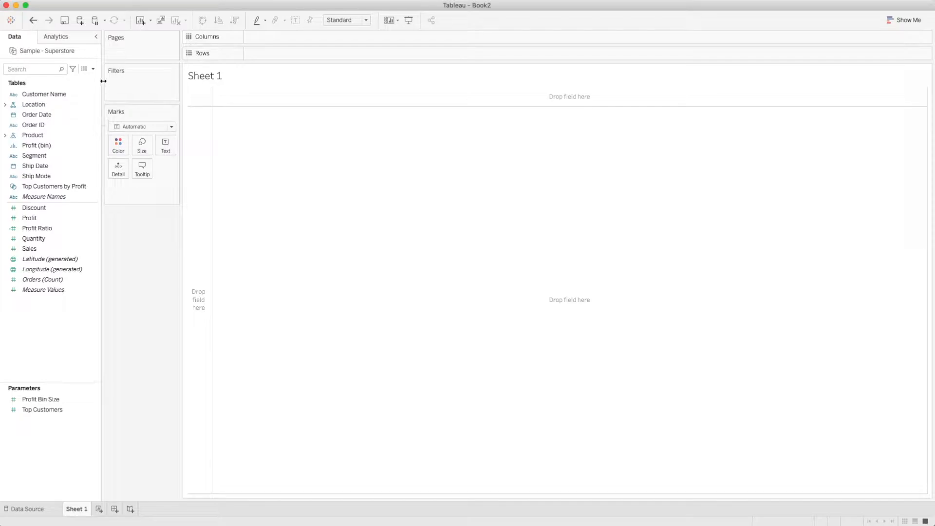
Step: Create a calculated field named "Random (x)" with the formula random()
{"action": "left_click", "coordinate": [92, 69]}
{"action": "left_click", "coordinate": [88, 78]}
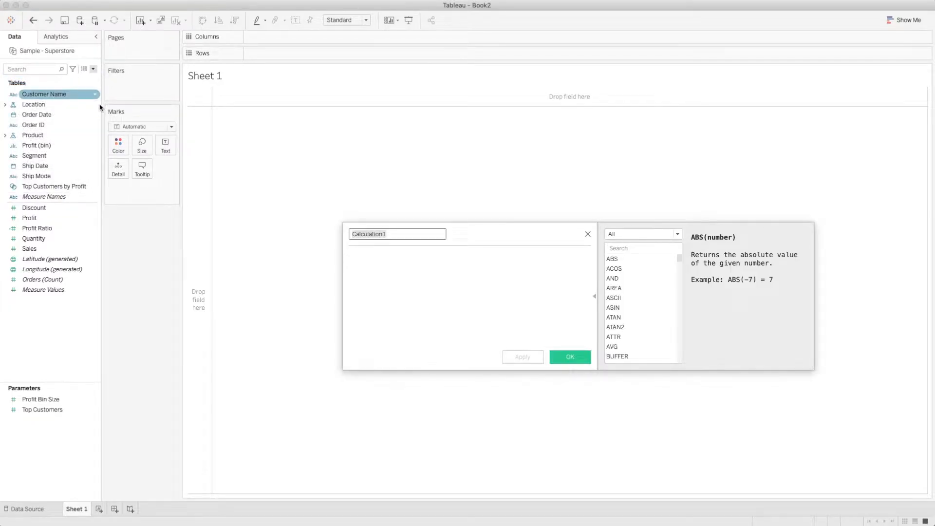
{"action": "type", "text": "Random"}
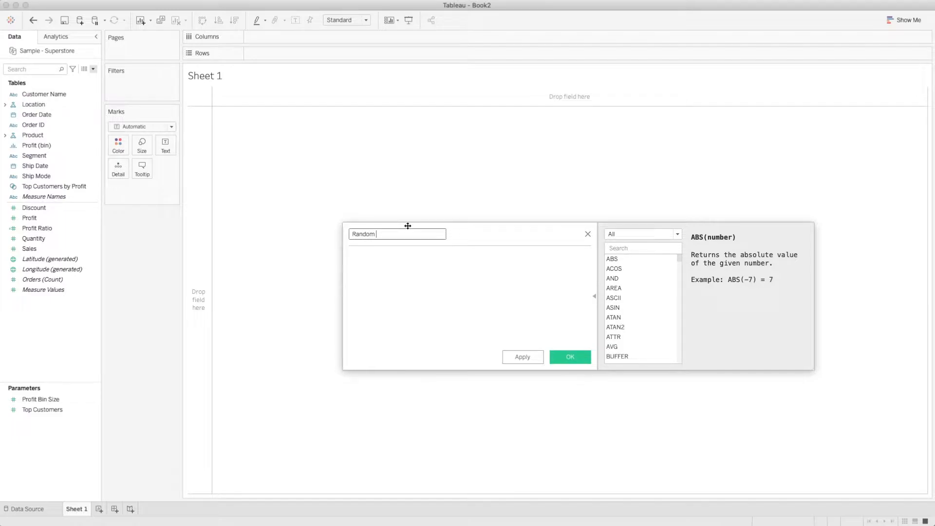
{"action": "type", "text": " (x)"}
{"action": "left_click", "coordinate": [400, 268]}
{"action": "type", "text": "random"}
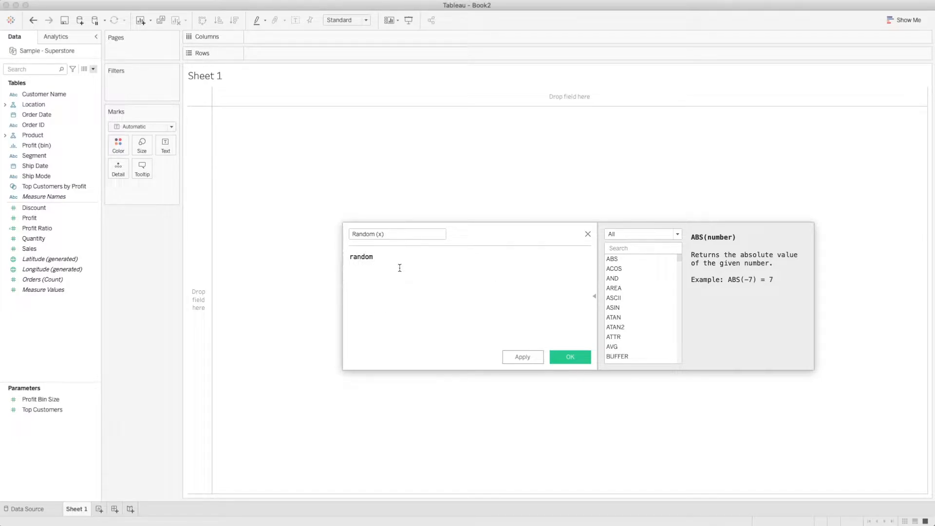
{"action": "type", "text": "()"}
{"action": "left_click_drag", "start_coordinate": [681, 258], "coordinate": [683, 293]}
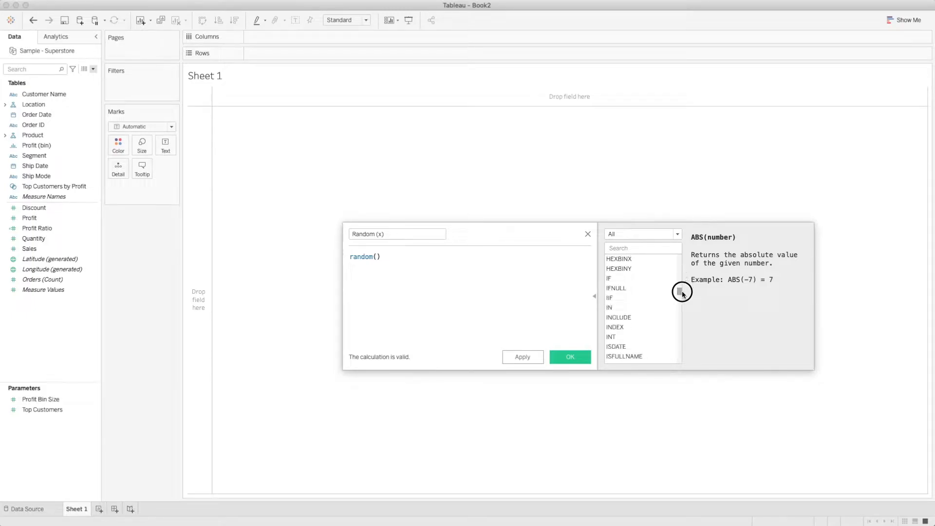
{"action": "left_click", "coordinate": [571, 358]}
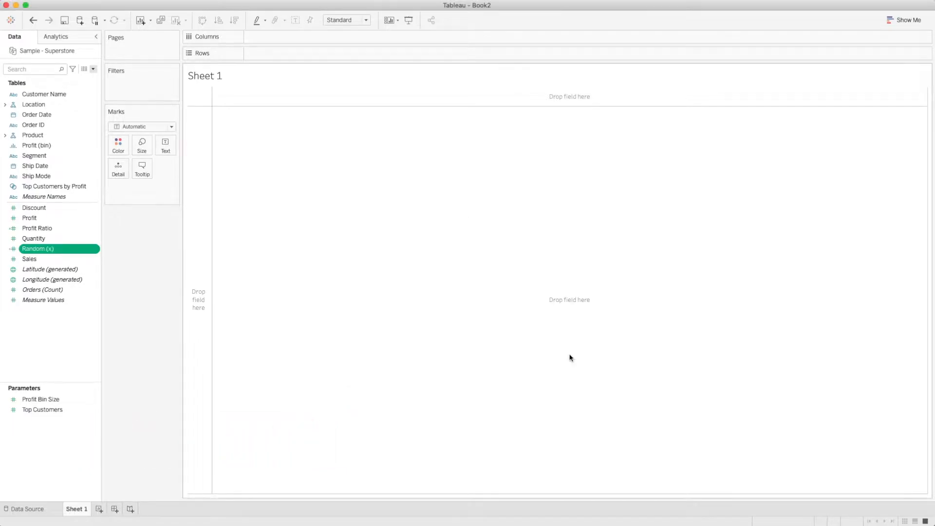
Step: Create a calculated field named "Random(Y)" with the formula random() * 10
{"action": "left_click", "coordinate": [92, 70]}
{"action": "left_click", "coordinate": [39, 77]}
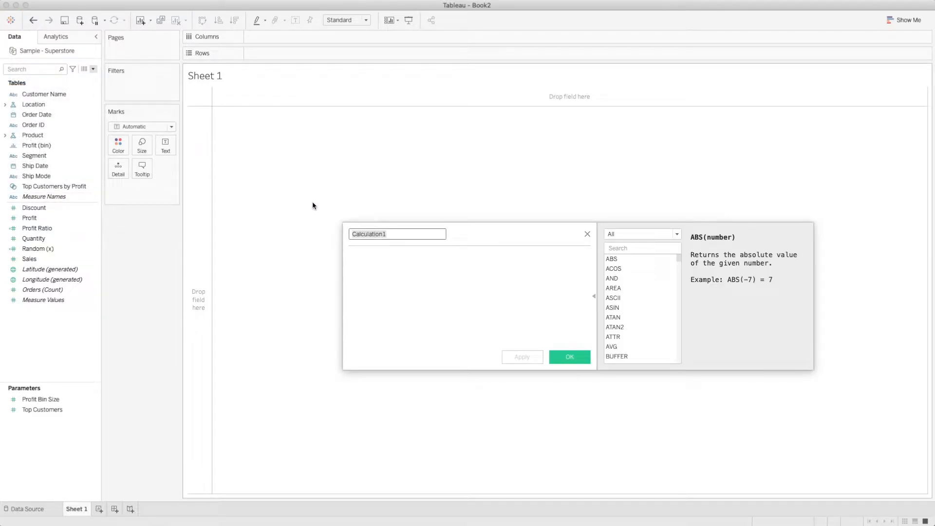
{"action": "type", "text": "Ran"}
{"action": "type", "text": "om"}
{"action": "key", "text": "BackSpace"}
{"action": "key", "text": "BackSpace"}
{"action": "type", "text": "dom(Y)"}
{"action": "left_click", "coordinate": [375, 251]}
{"action": "type", "text": "random"}
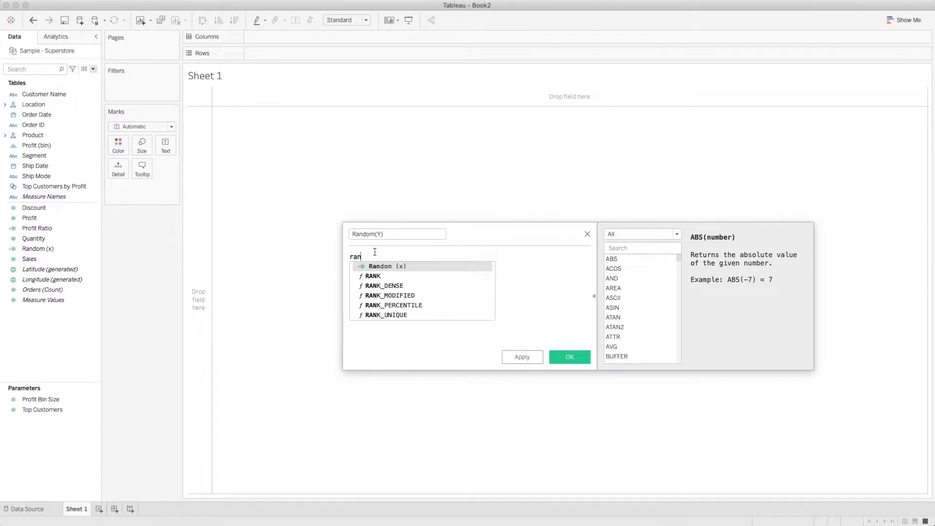
{"action": "type", "text": "()"}
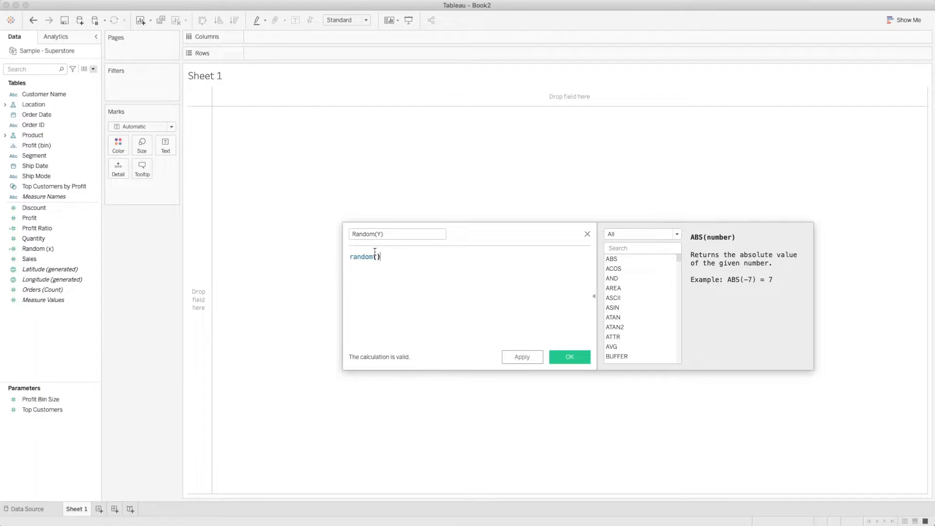
{"action": "type", "text": "* 10"}
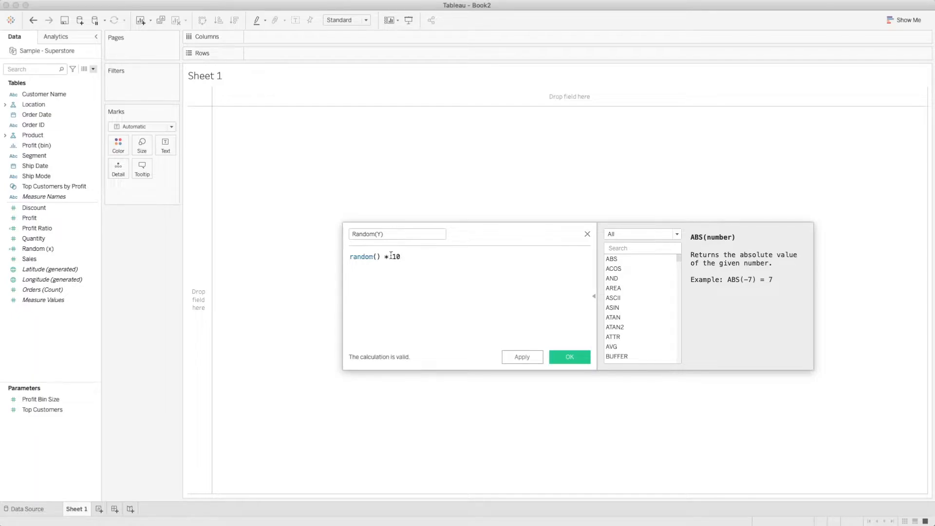
{"action": "left_click", "coordinate": [578, 362]}
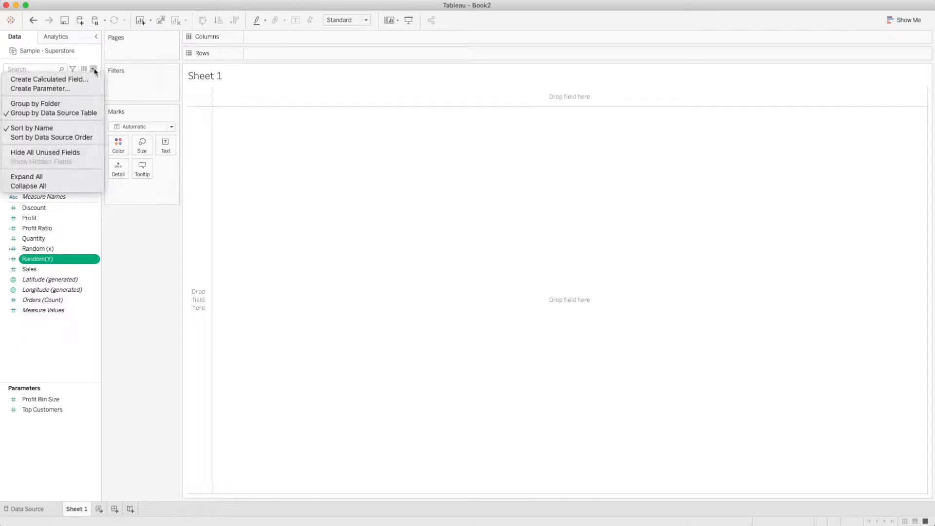
Step: Create a calculated field named "Column" whose formula is the [Random (x)] field
{"action": "left_click", "coordinate": [93, 70]}
{"action": "left_click", "coordinate": [74, 78]}
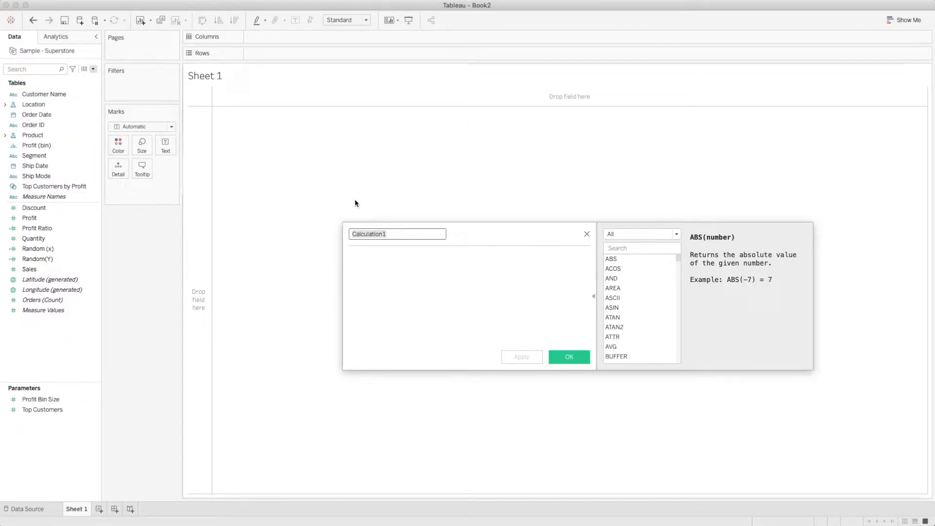
{"action": "type", "text": "Column"}
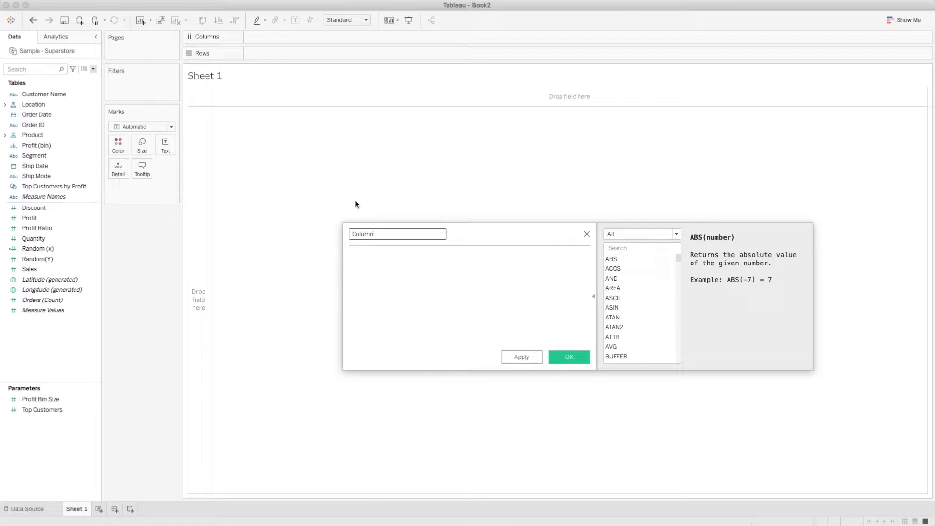
{"action": "key", "text": "Tab"}
{"action": "type", "text": "r"}
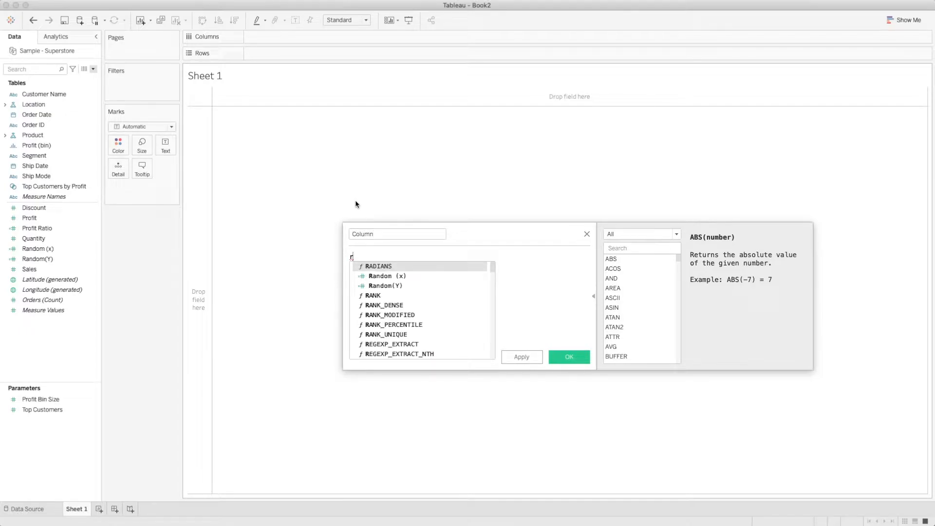
{"action": "type", "text": "an"}
{"action": "key", "text": "Return"}
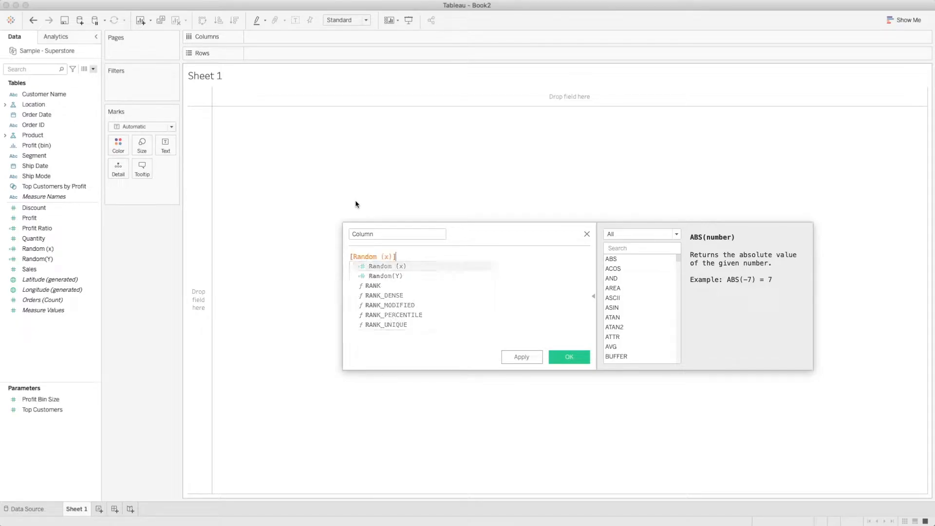
{"action": "left_click", "coordinate": [567, 358]}
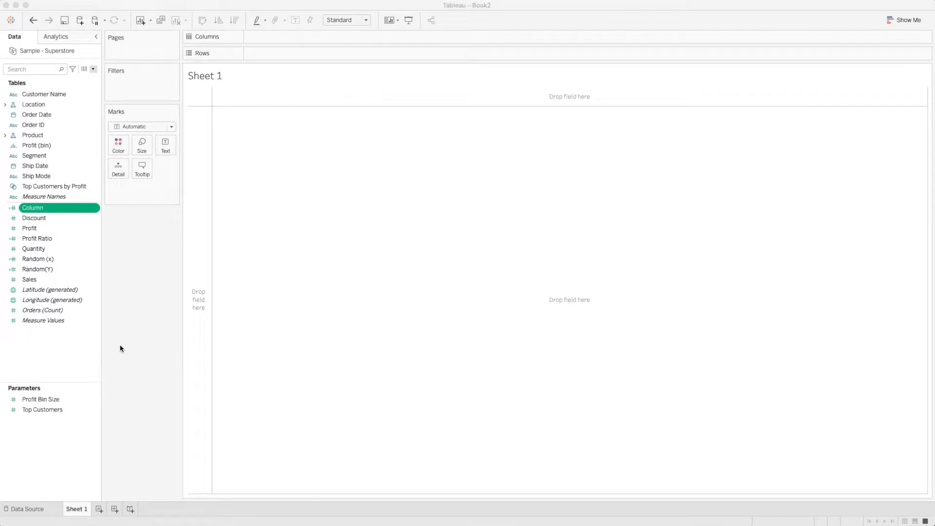
Step: Create a calculated field named "Rows" whose formula is the [Random(Y)] field
{"action": "left_click", "coordinate": [93, 69]}
{"action": "left_click", "coordinate": [85, 78]}
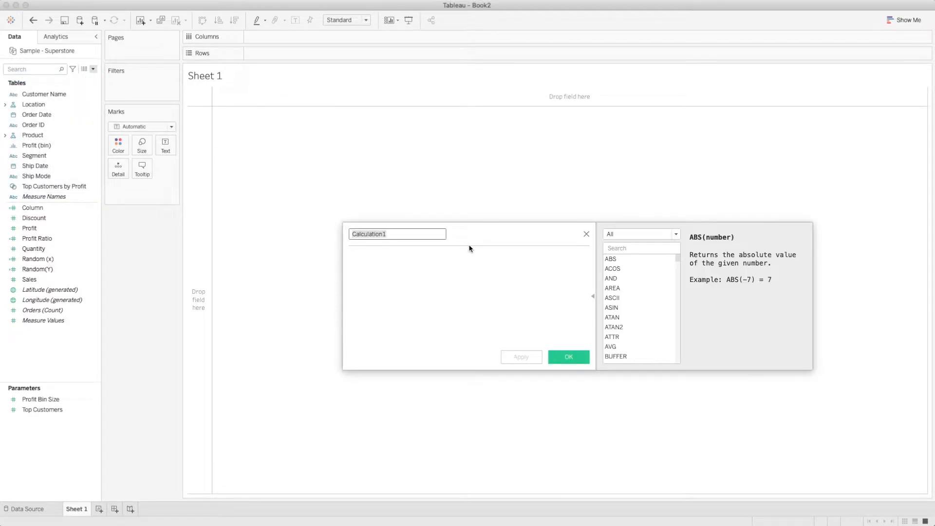
{"action": "type", "text": "Rows"}
{"action": "key", "text": "Tab"}
{"action": "type", "text": "Ranadom"}
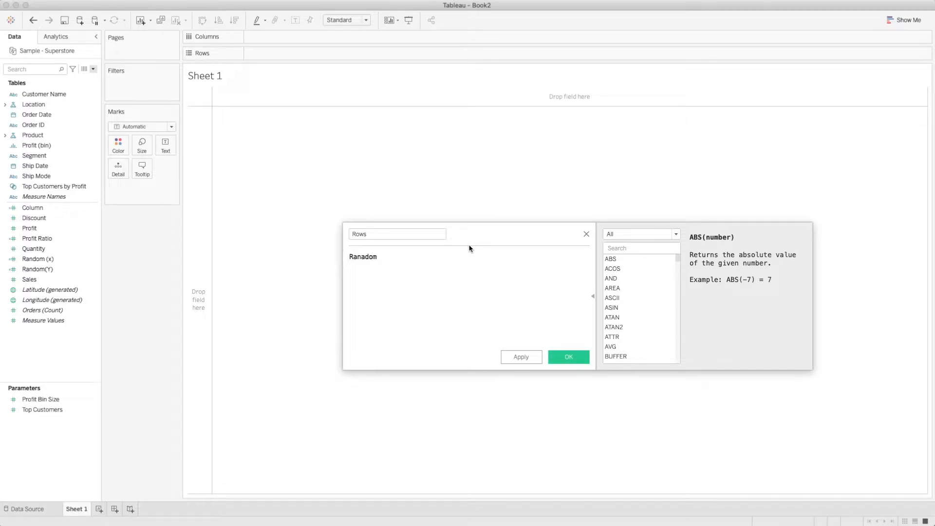
{"action": "key", "text": "BackSpace"}
{"action": "key", "text": "BackSpace"}
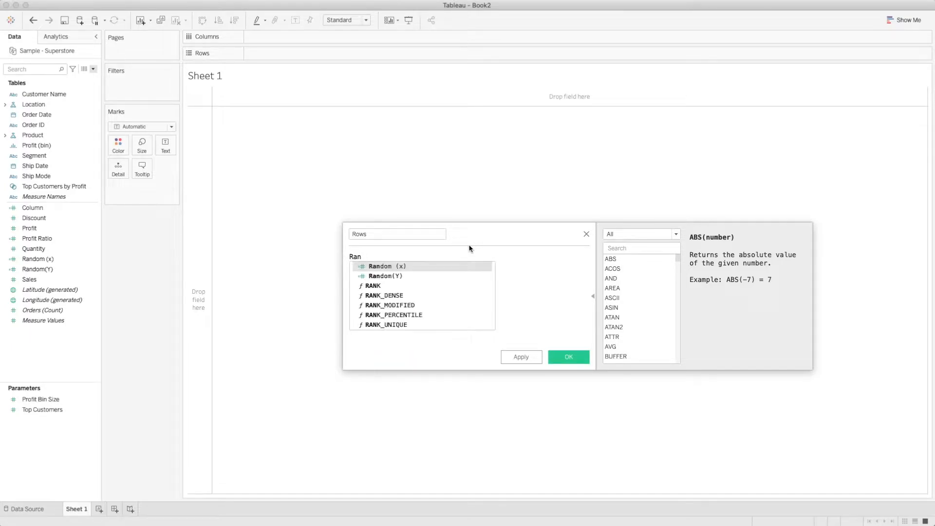
{"action": "key", "text": "Down"}
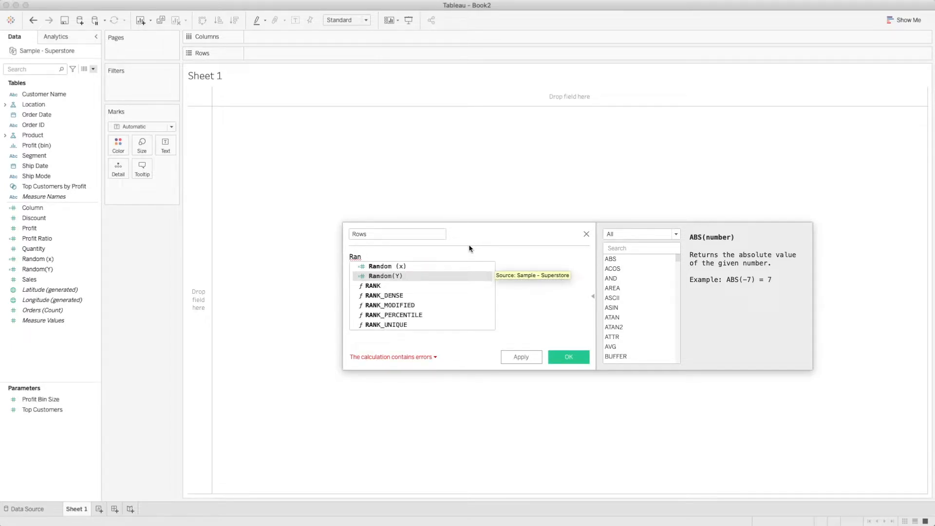
{"action": "key", "text": "Return"}
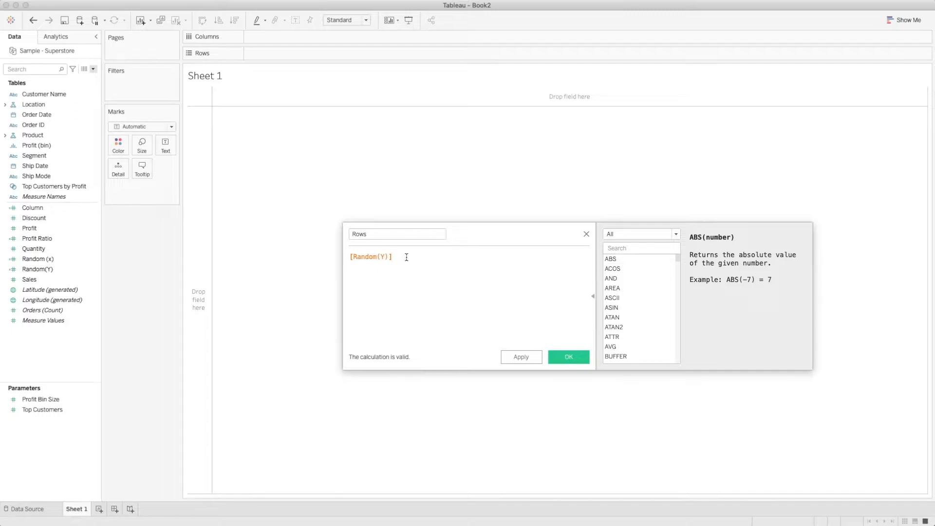
{"action": "left_click", "coordinate": [83, 270]}
{"action": "left_click", "coordinate": [570, 357]}
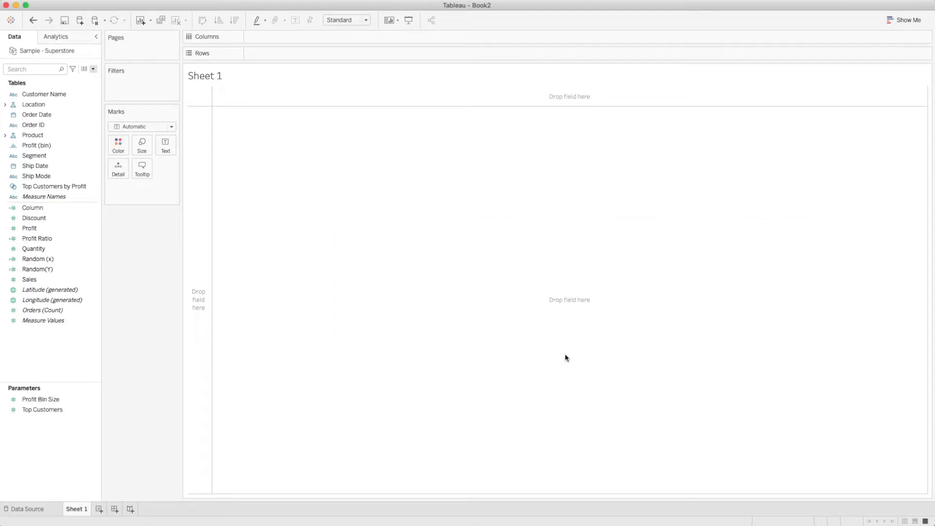
Step: Plot the Rows calculation on the rows of the view and the Column calculation on its columns
{"action": "left_click_drag", "start_coordinate": [50, 282], "coordinate": [293, 59]}
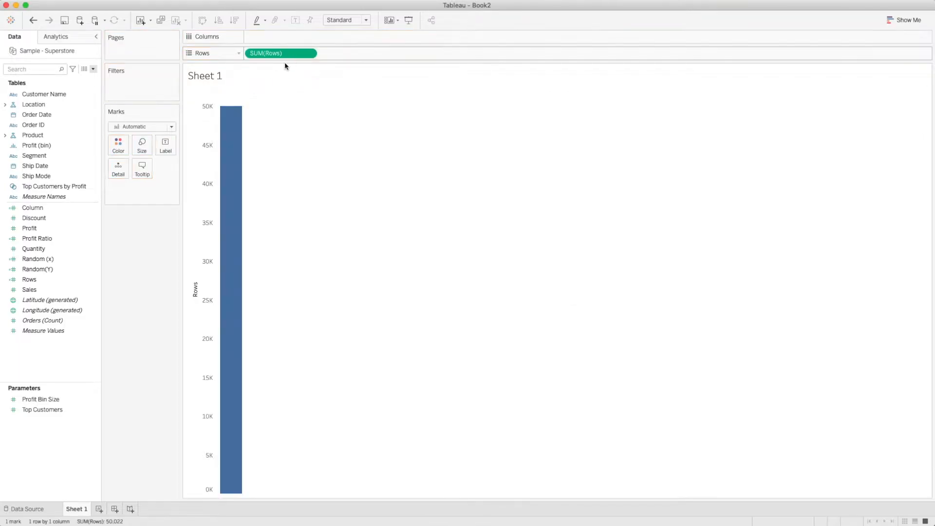
{"action": "left_click_drag", "start_coordinate": [46, 210], "coordinate": [286, 39]}
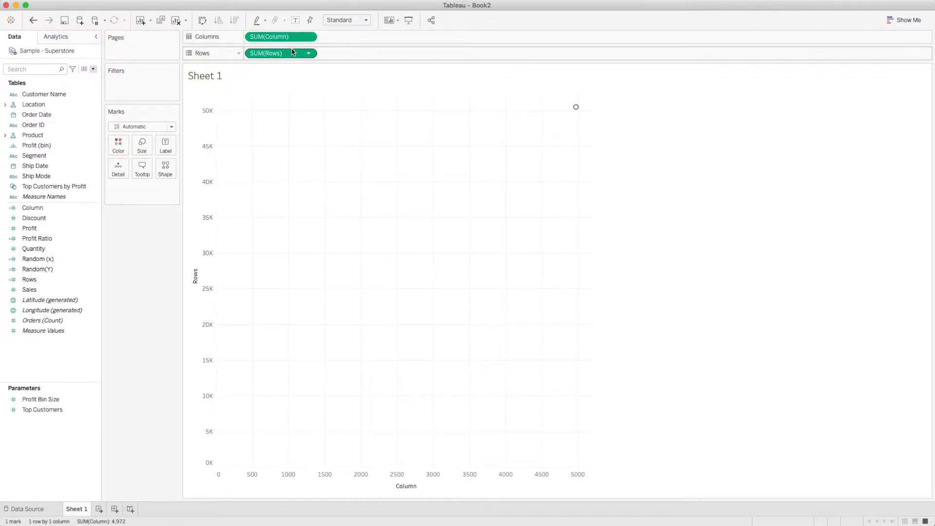
{"action": "mouse_move", "coordinate": [577, 114]}
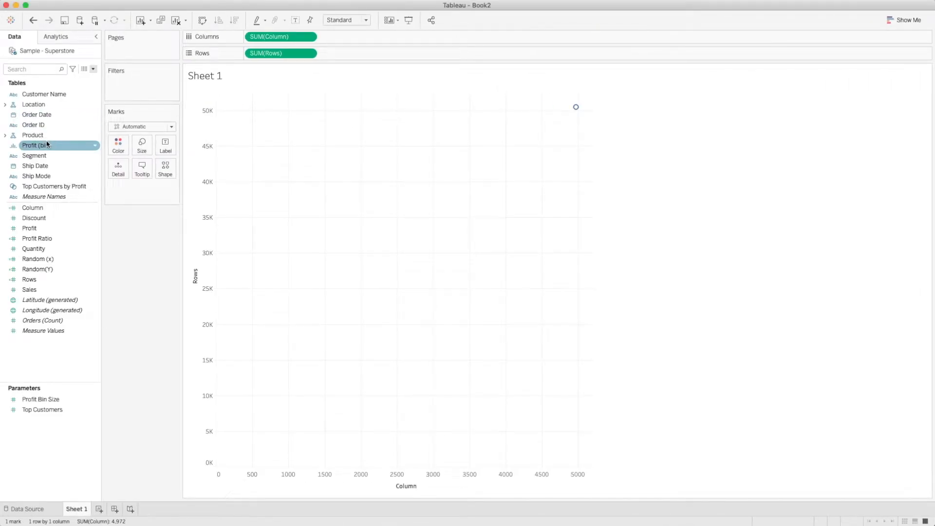
Step: Split the view by Region from the Location hierarchy, ahead of Column, and colour the marks by Region
{"action": "left_click", "coordinate": [11, 104]}
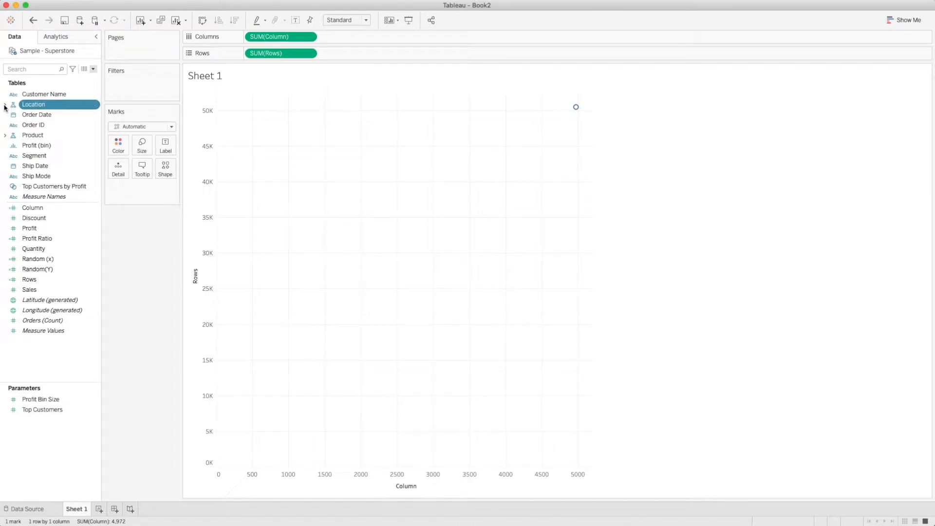
{"action": "left_click", "coordinate": [5, 104]}
{"action": "left_click_drag", "start_coordinate": [37, 125], "coordinate": [250, 37]}
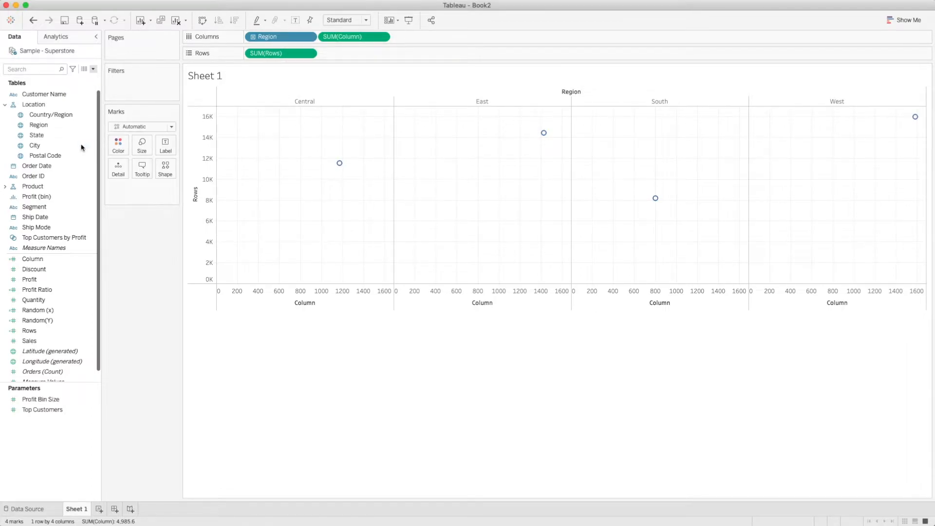
{"action": "left_click_drag", "start_coordinate": [39, 126], "coordinate": [118, 147]}
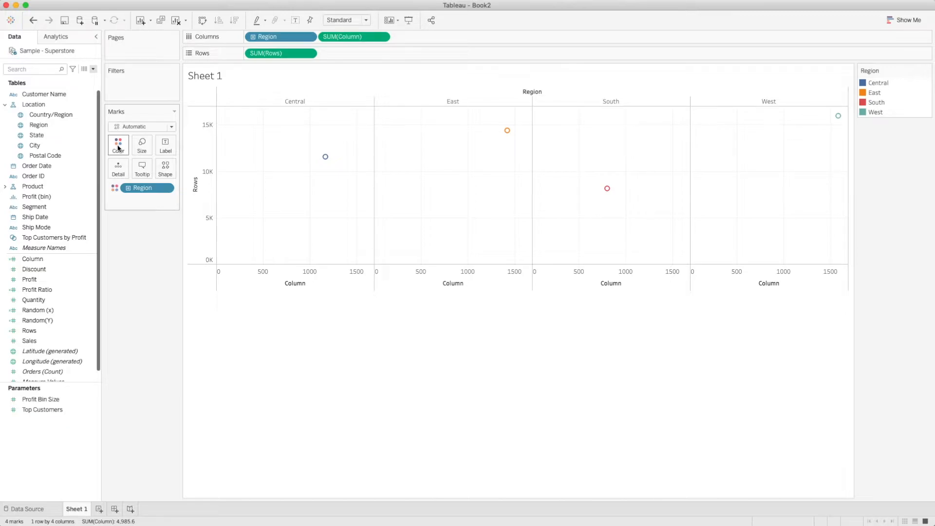
Step: Convert the Column and Rows measures in the view from sums to dimensions
{"action": "left_click", "coordinate": [382, 37]}
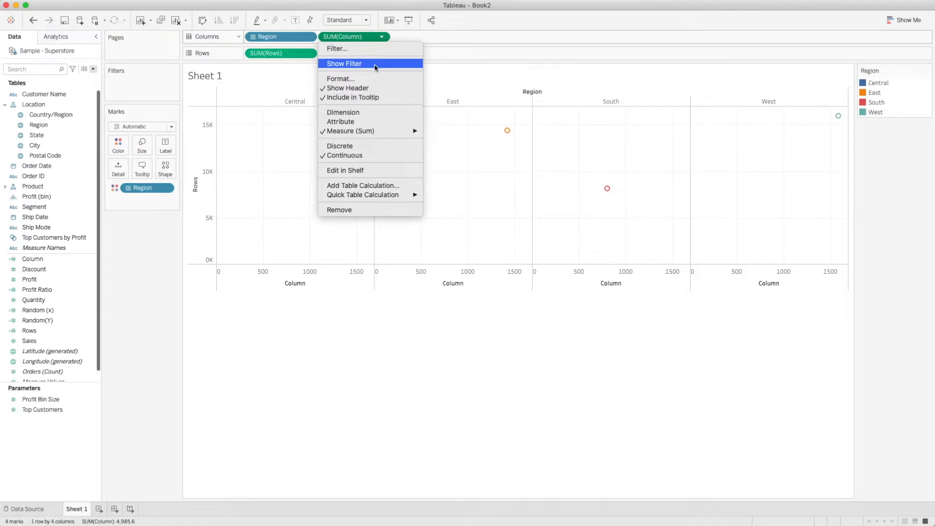
{"action": "left_click", "coordinate": [360, 113]}
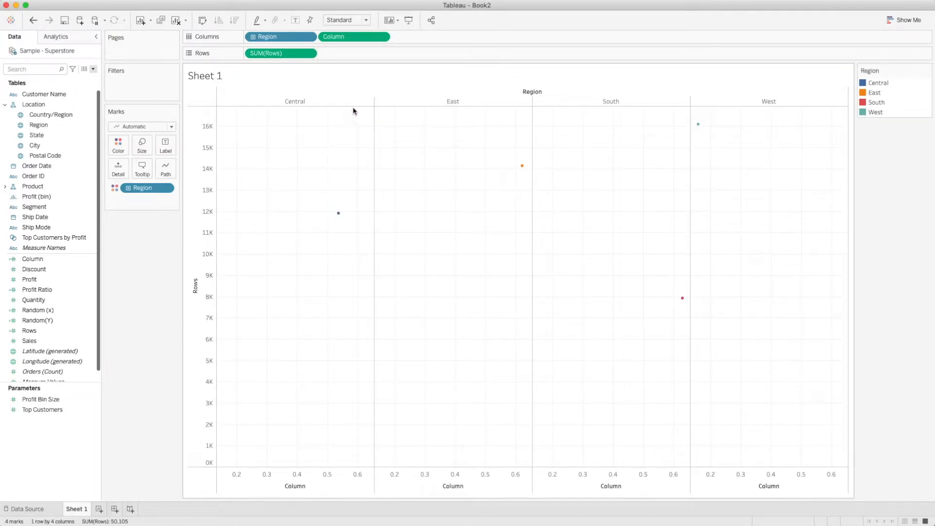
{"action": "left_click", "coordinate": [308, 54]}
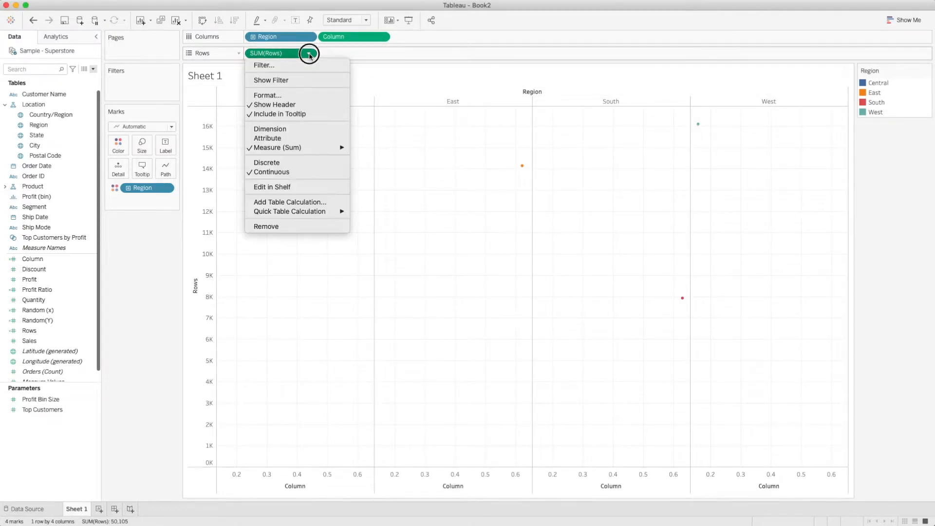
{"action": "left_click", "coordinate": [294, 129]}
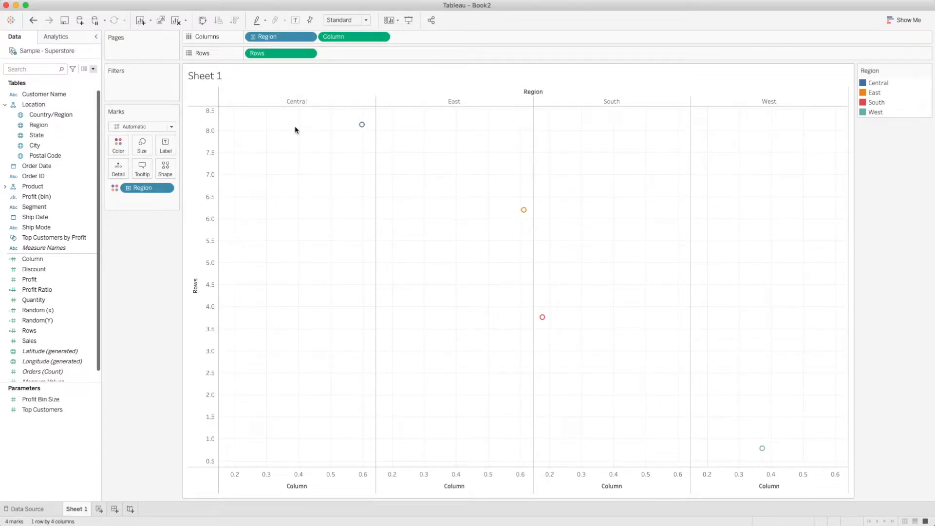
{"action": "mouse_move", "coordinate": [362, 125]}
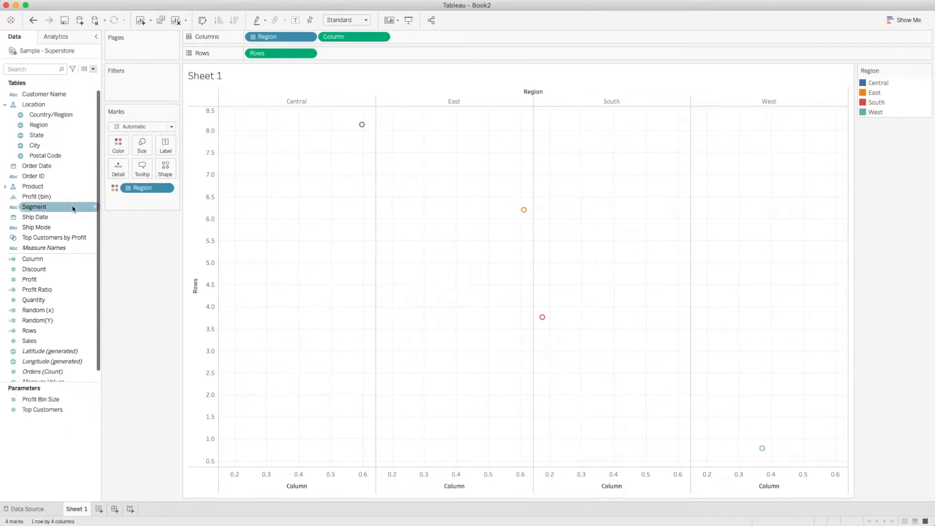
Step: Break the marks down by Product Name from the Product hierarchy, adding it as detail
{"action": "left_click", "coordinate": [5, 187]}
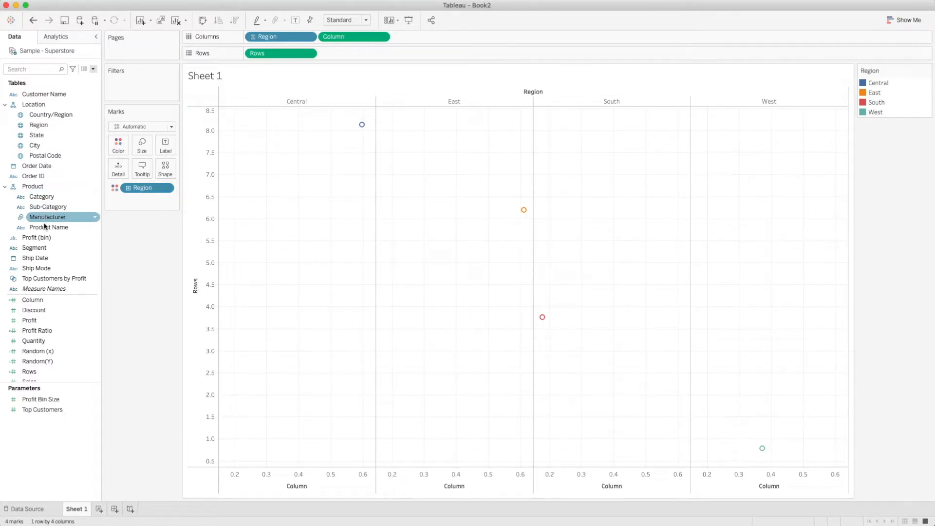
{"action": "left_click_drag", "start_coordinate": [43, 227], "coordinate": [118, 174]}
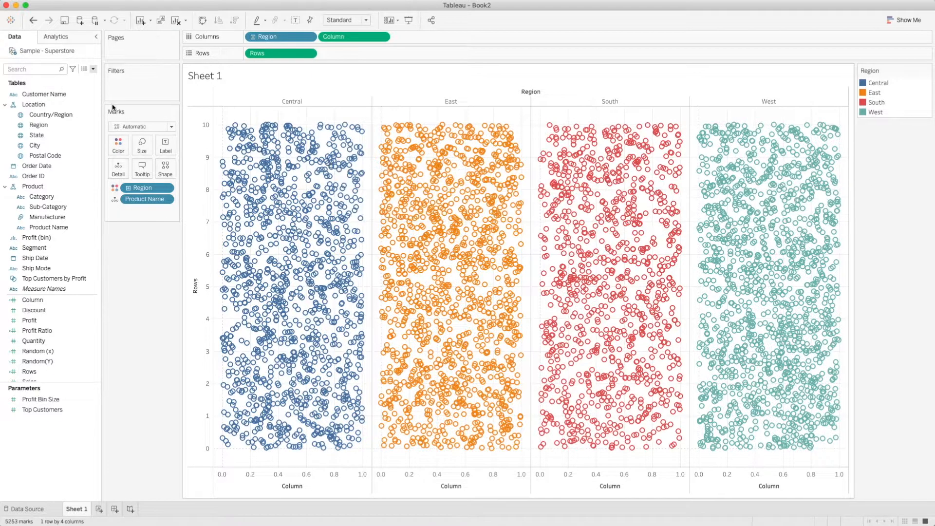
Step: Start a new calculated field named "Bar Height"
{"action": "left_click", "coordinate": [93, 70]}
{"action": "left_click", "coordinate": [73, 77]}
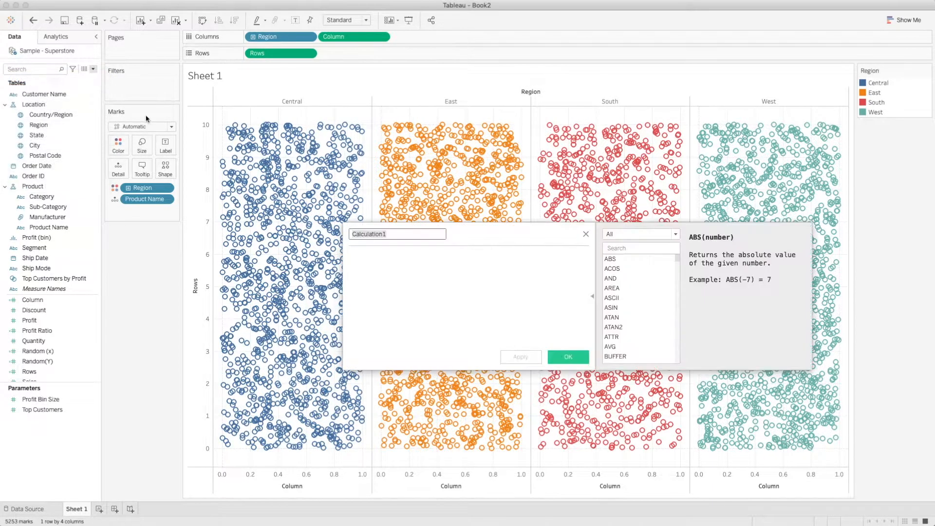
{"action": "type", "text": "Bar"}
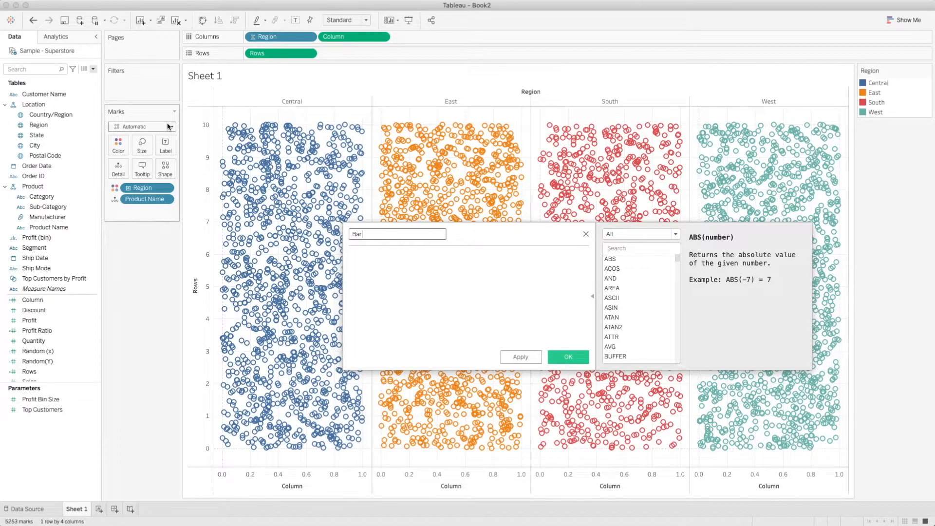
{"action": "type", "text": " Height"}
{"action": "key", "text": "Tab"}
Step: Enter { FIXED [Region]:SUM([Sales])} as the first part of the Bar Height formula
{"action": "type", "text": "FIX"}
{"action": "key", "text": "Return"}
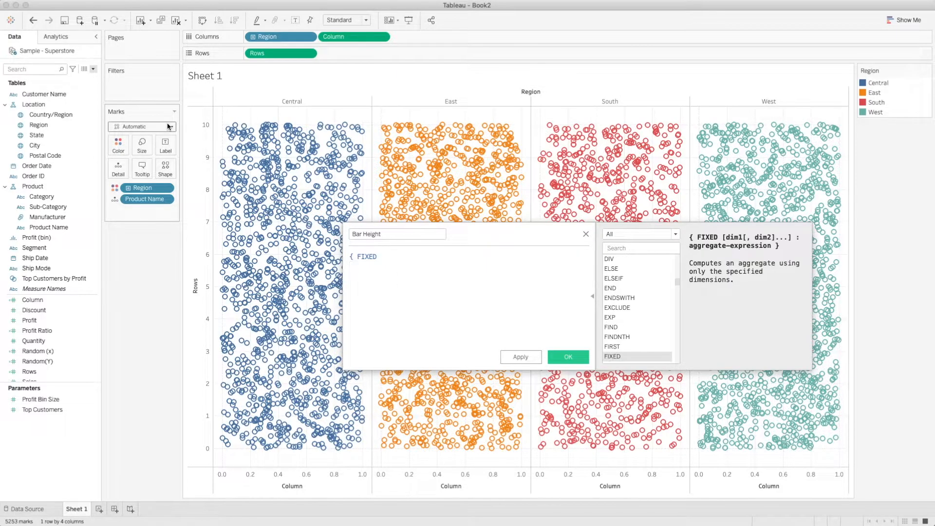
{"action": "type", "text": "region"}
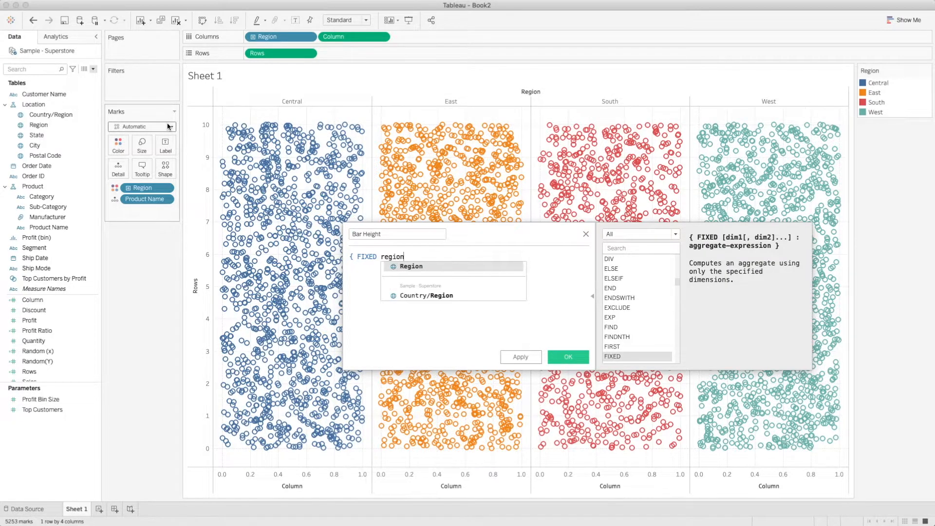
{"action": "key", "text": "Return"}
{"action": "type", "text": ":sum"}
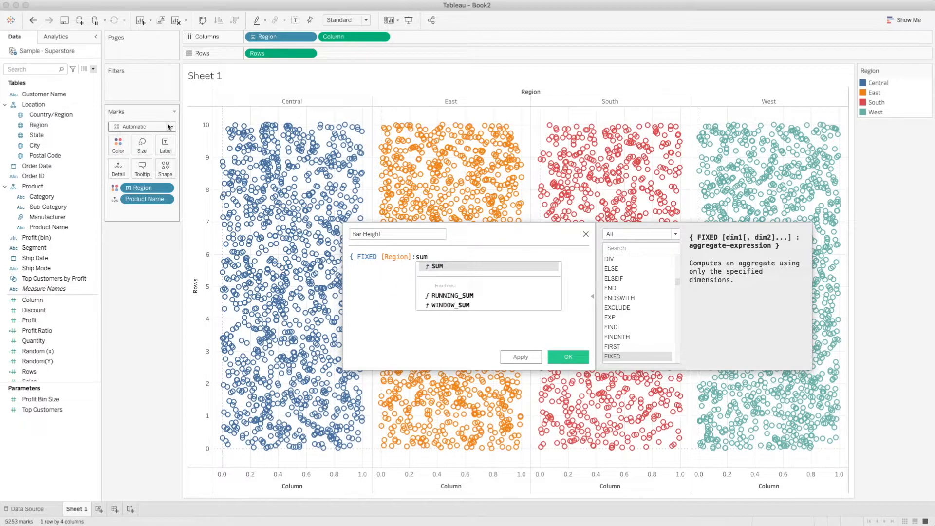
{"action": "key", "text": "Return"}
{"action": "type", "text": "sales"}
{"action": "key", "text": "Return"}
{"action": "type", "text": "}"}
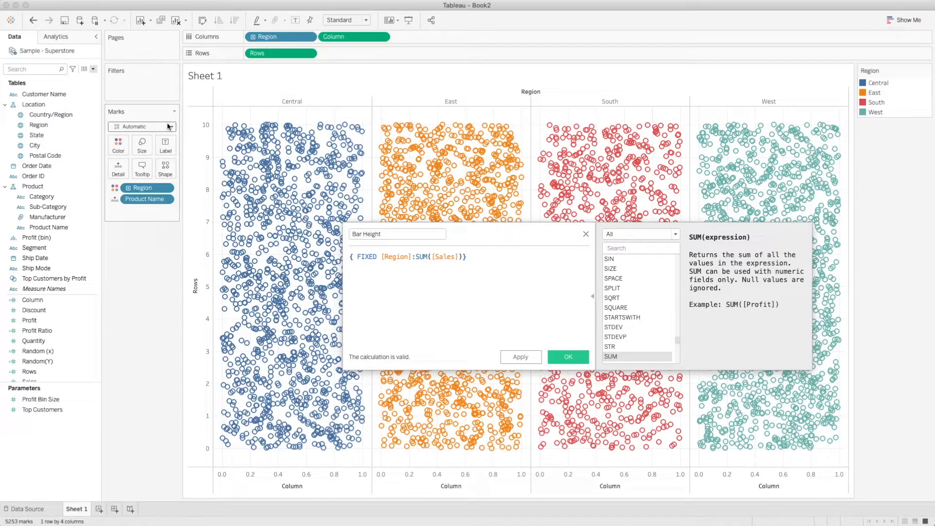
Step: Divide the Bar Height expression by { FIXED :SUM([Sales])} and save the calculated field
{"action": "type", "text": "/"}
{"action": "type", "text": "{ FIXED"}
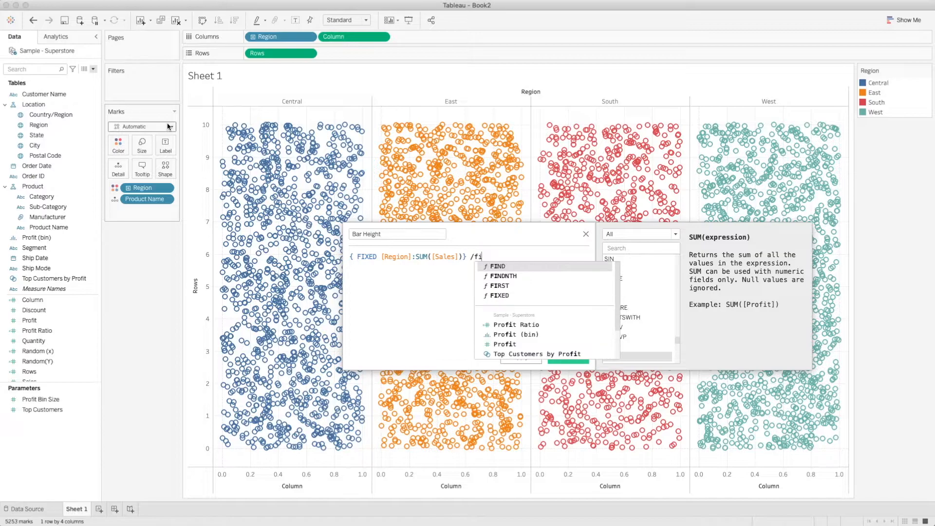
{"action": "type", "text": " :sum"}
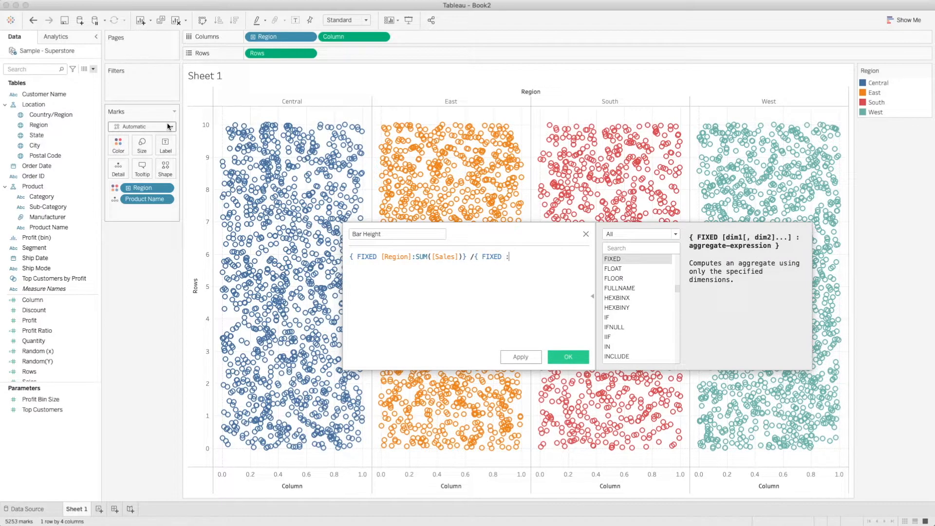
{"action": "key", "text": "Return"}
{"action": "type", "text": "sales"}
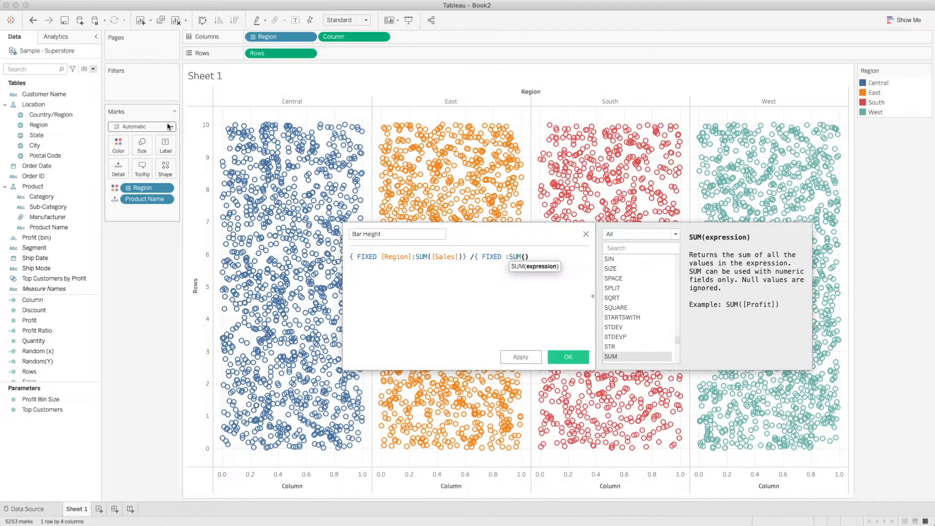
{"action": "type", "text": ")"}
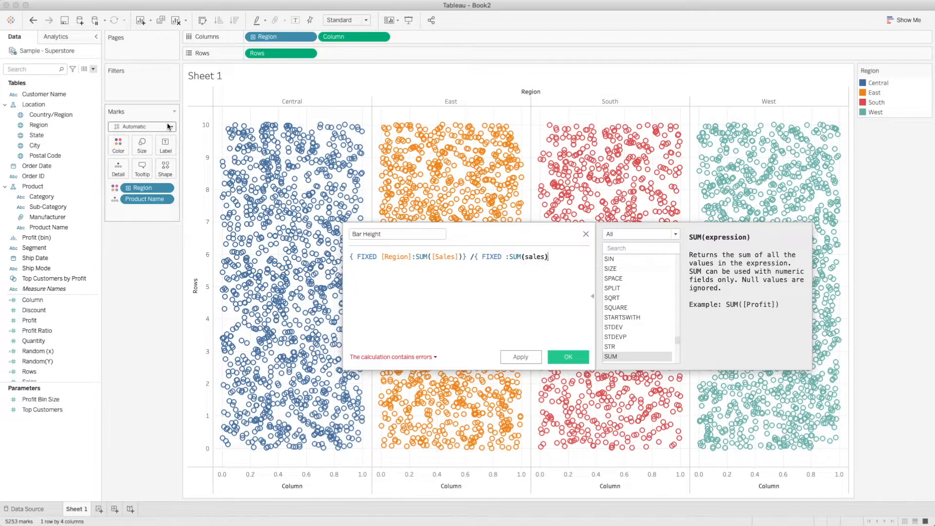
{"action": "type", "text": "}"}
{"action": "left_click", "coordinate": [545, 257]}
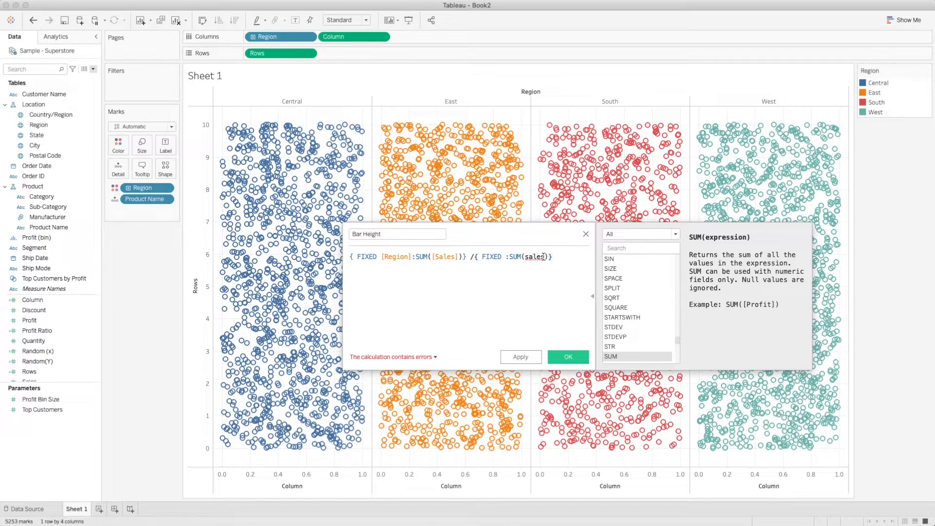
{"action": "key", "text": "BackSpace"}
{"action": "key", "text": "Return"}
{"action": "left_click", "coordinate": [568, 357]}
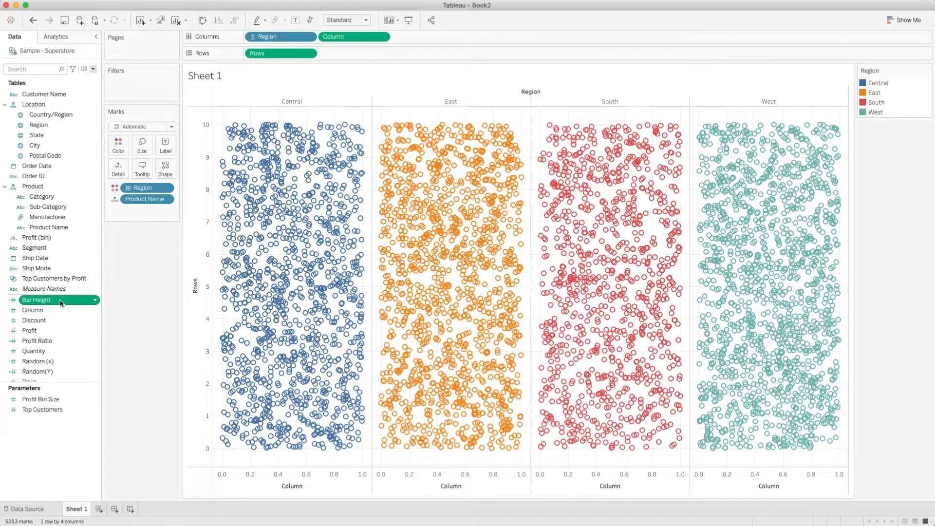
Step: Add Bar Height to the columns between Region and Column and make it discrete
{"action": "left_click_drag", "start_coordinate": [61, 303], "coordinate": [144, 183]}
{"action": "left_click_drag", "start_coordinate": [238, 83], "coordinate": [317, 39]}
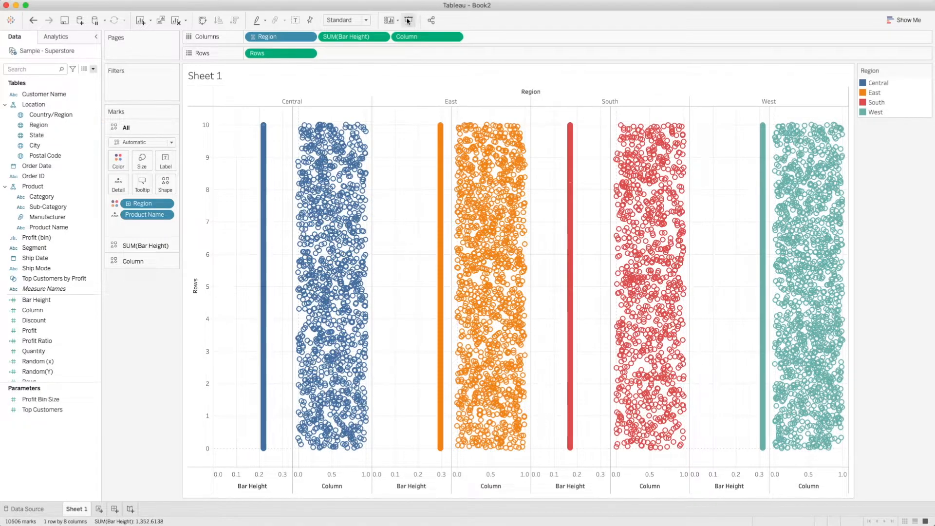
{"action": "left_click", "coordinate": [383, 39]}
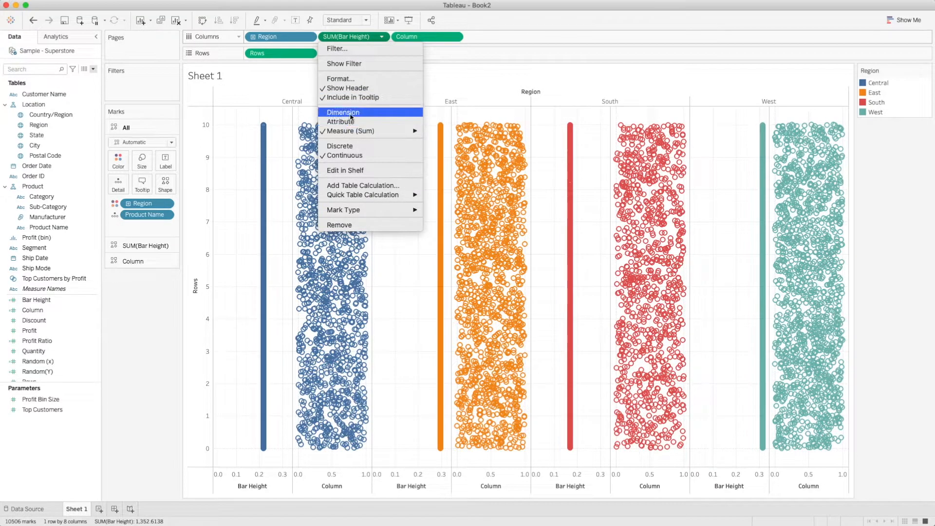
{"action": "left_click", "coordinate": [347, 146]}
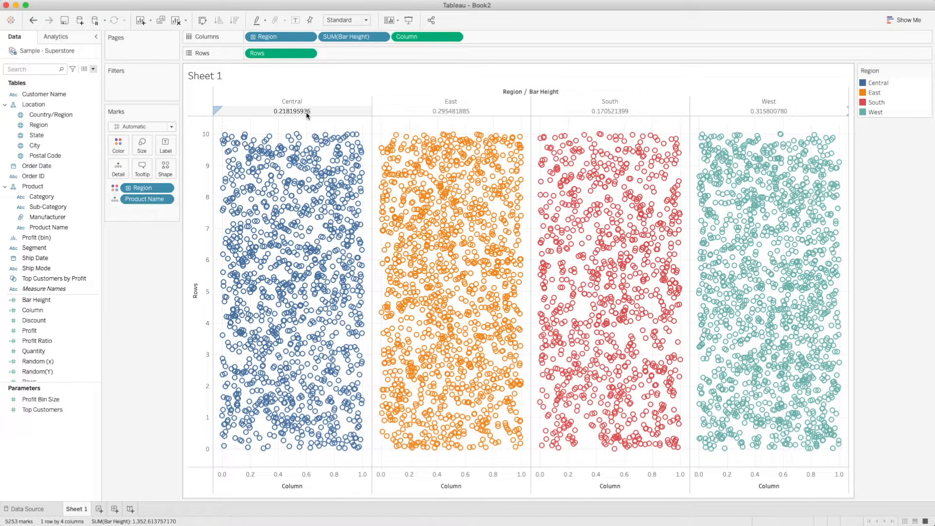
Step: Edit the Rows calculation so that it multiplies [Random(Y)] by [Bar Height], and save it
{"action": "mouse_move", "coordinate": [345, 152]}
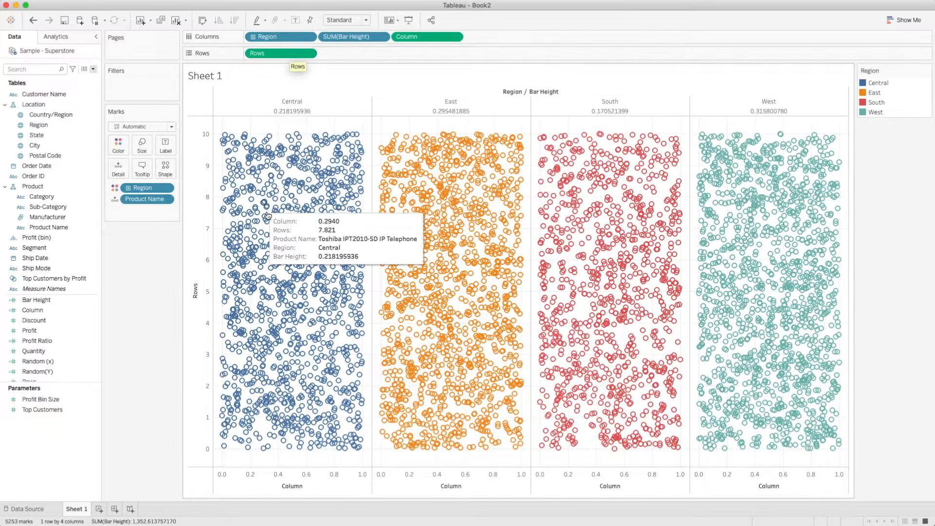
{"action": "mouse_move", "coordinate": [307, 229]}
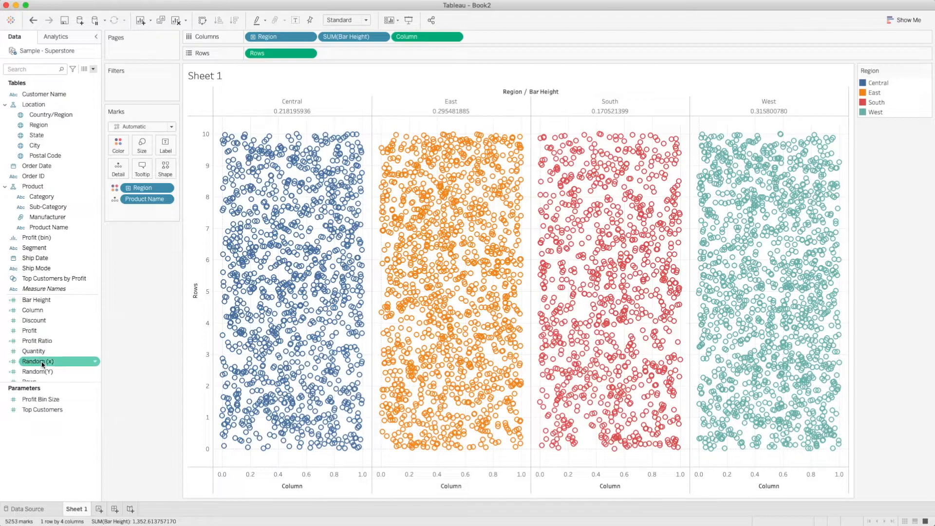
{"action": "scroll", "coordinate": [47, 362], "scroll_direction": "down", "scroll_amount": 3}
{"action": "right_click", "coordinate": [48, 332]}
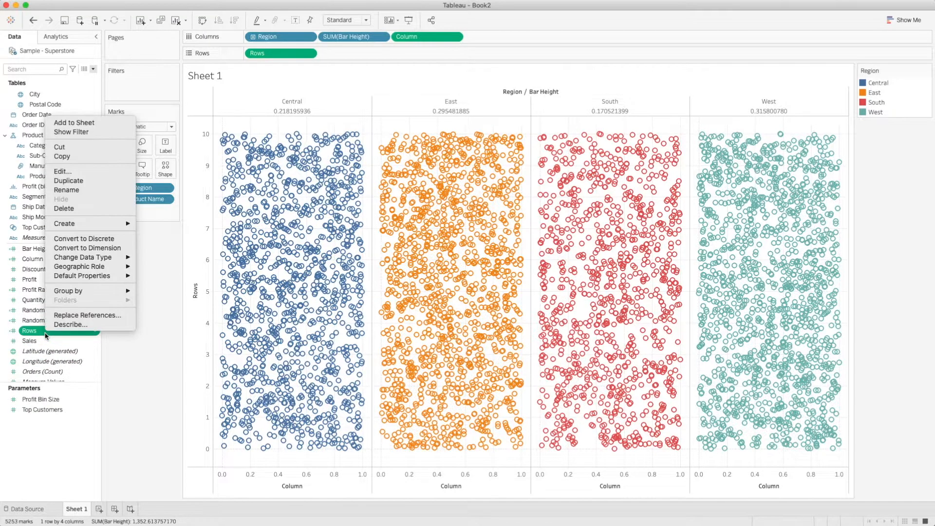
{"action": "left_click", "coordinate": [63, 171]}
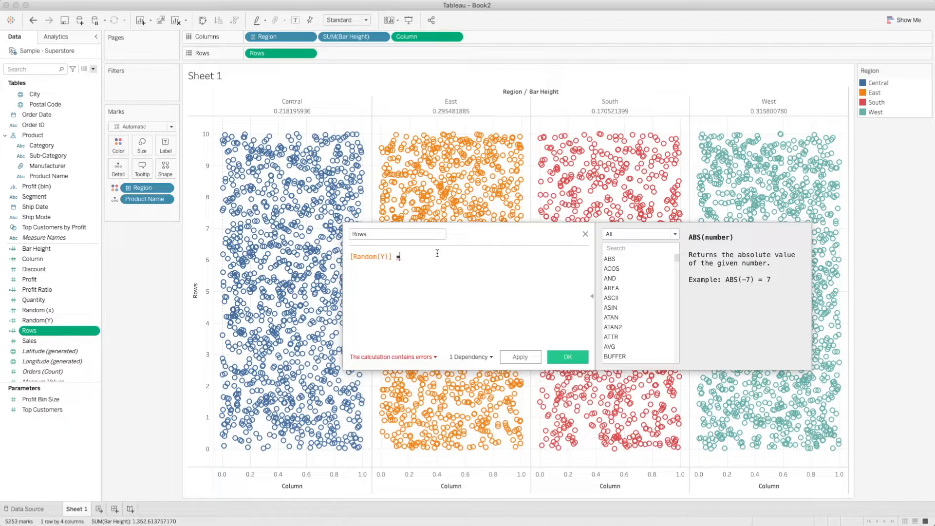
{"action": "type", "text": "*bar"}
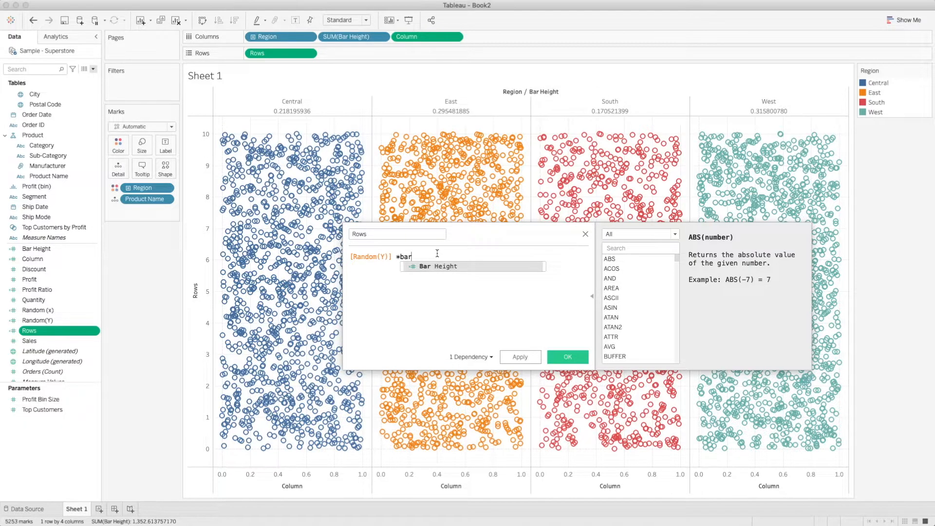
{"action": "key", "text": "Return"}
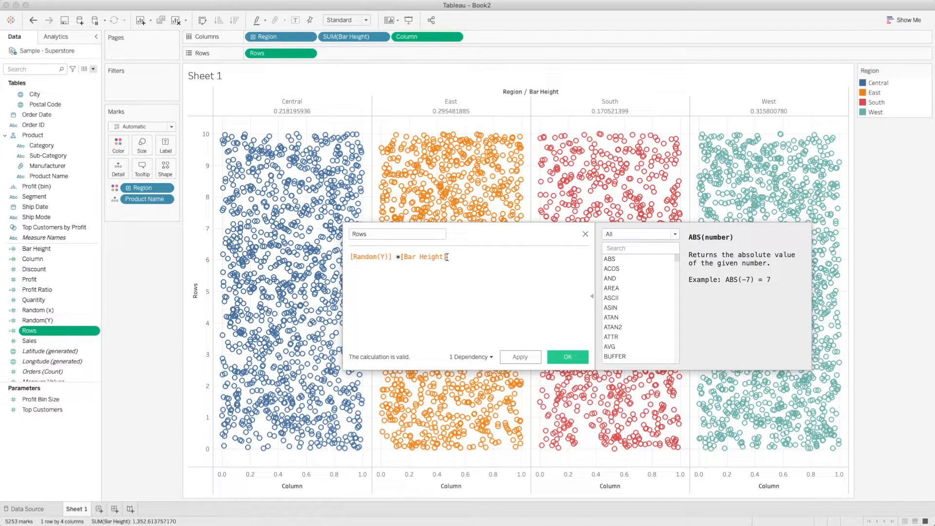
{"action": "left_click", "coordinate": [568, 358]}
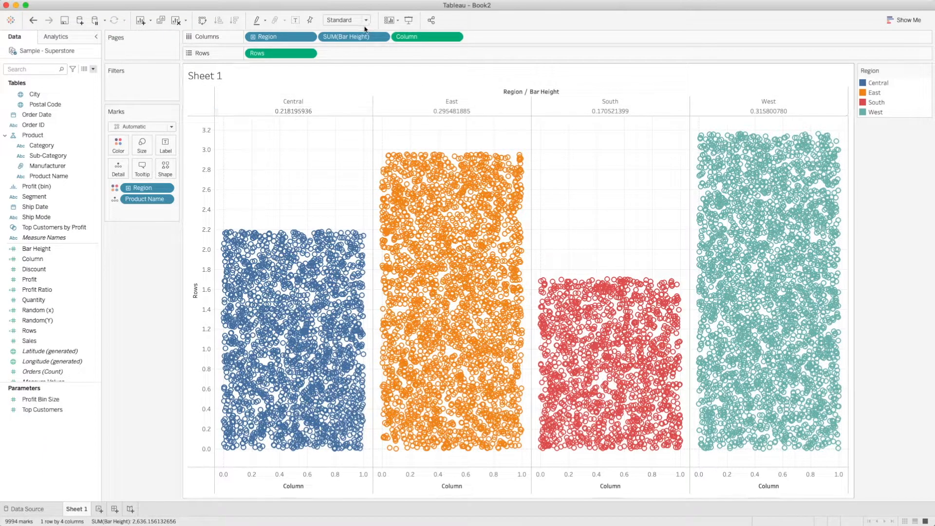
Step: Format the Bar Height header numbers as percentages with 2 decimal places
{"action": "left_click", "coordinate": [381, 37]}
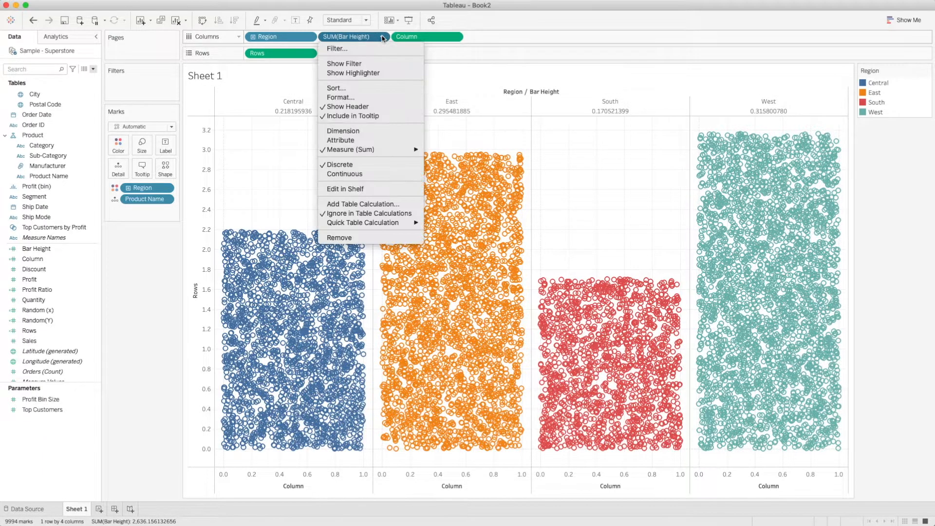
{"action": "left_click", "coordinate": [367, 98]}
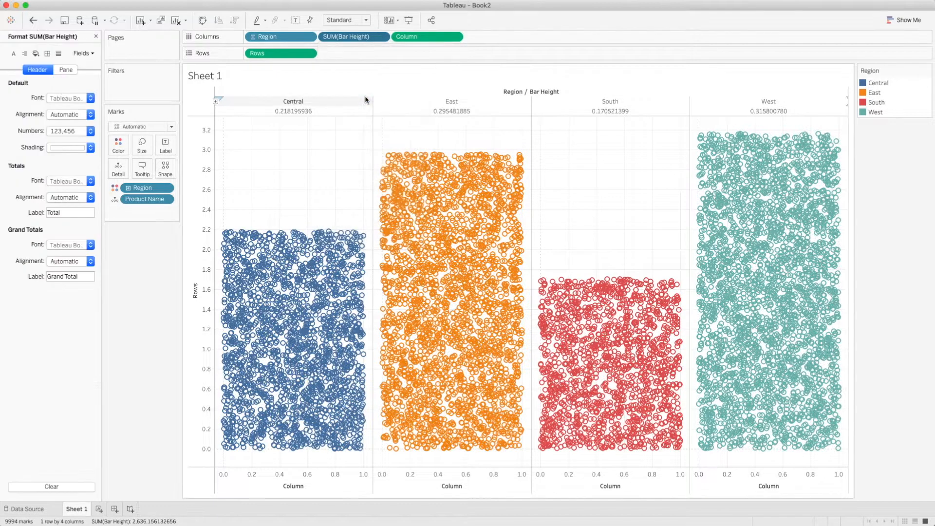
{"action": "left_click", "coordinate": [92, 131]}
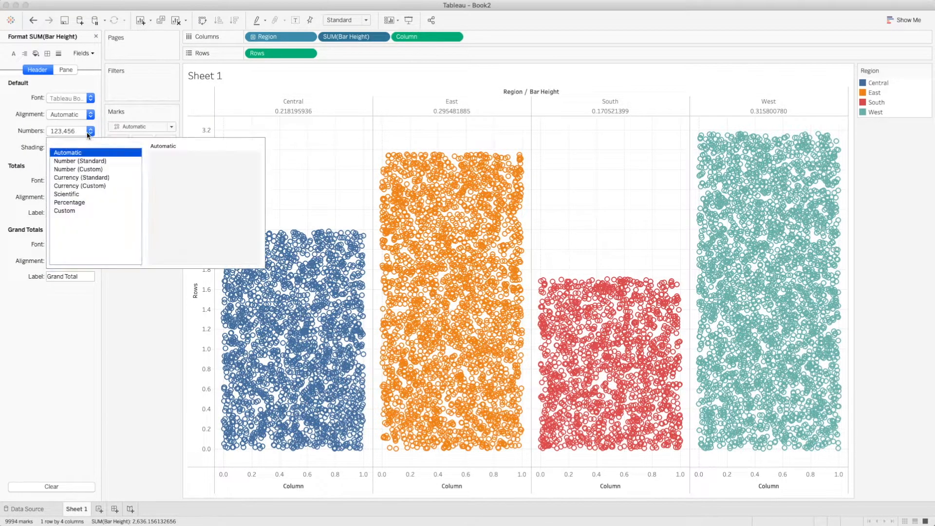
{"action": "left_click", "coordinate": [78, 204]}
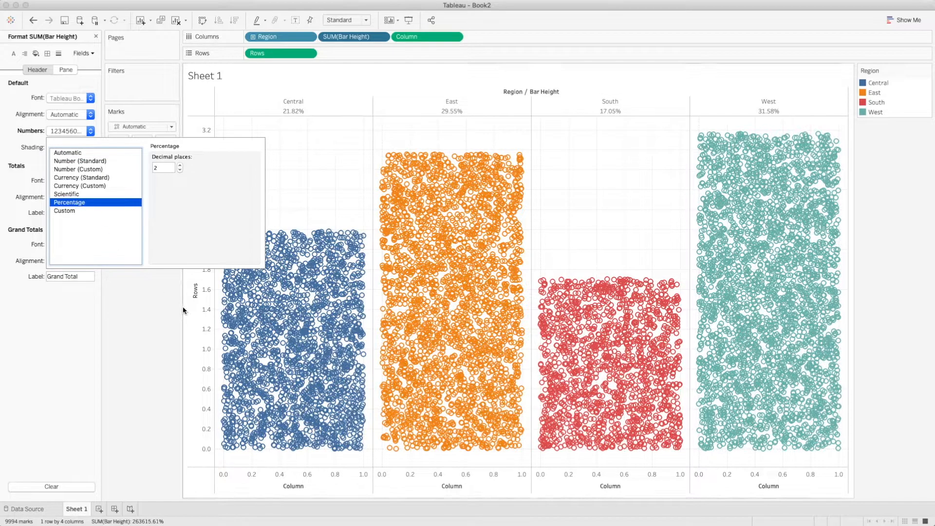
{"action": "left_click", "coordinate": [169, 308]}
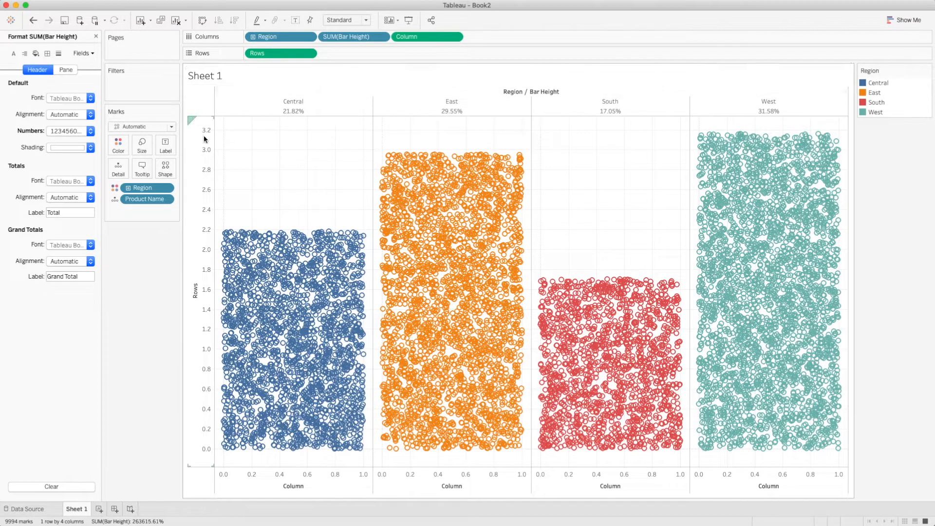
Step: Hide the sheet title and the headers of the Rows and Column axes
{"action": "right_click", "coordinate": [232, 76]}
{"action": "left_click", "coordinate": [244, 98]}
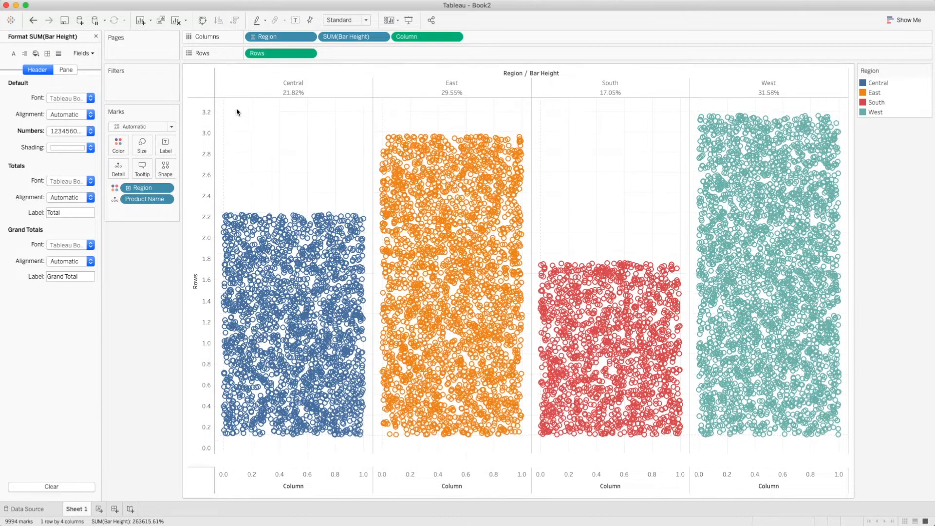
{"action": "right_click", "coordinate": [200, 155]}
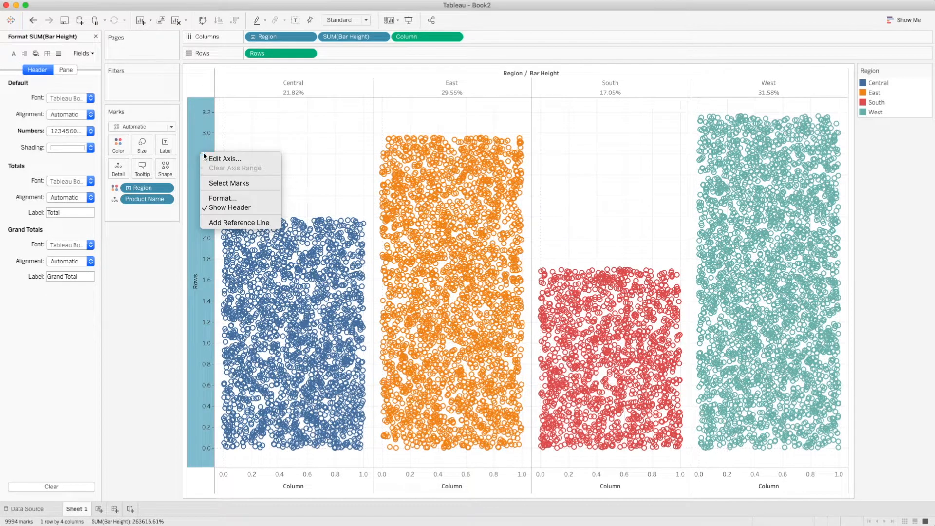
{"action": "left_click", "coordinate": [214, 207]}
{"action": "right_click", "coordinate": [310, 485]}
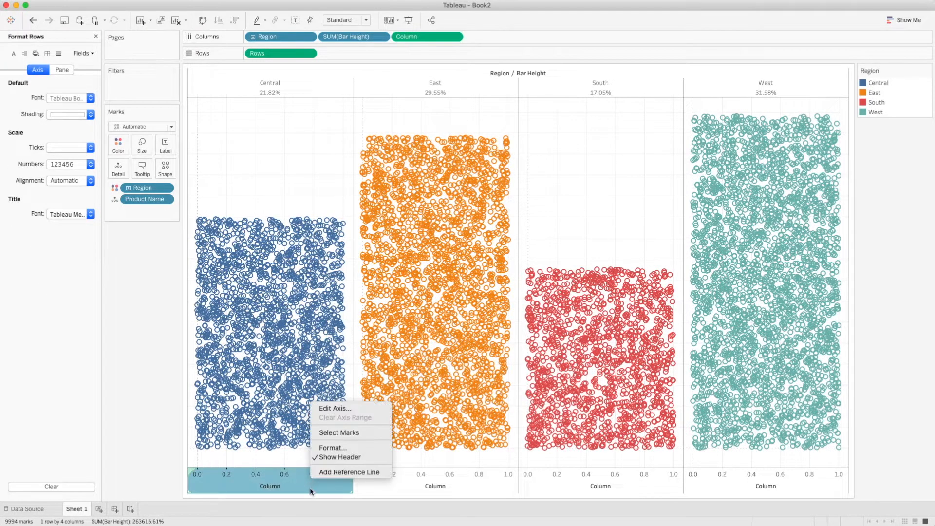
{"action": "left_click", "coordinate": [330, 457]}
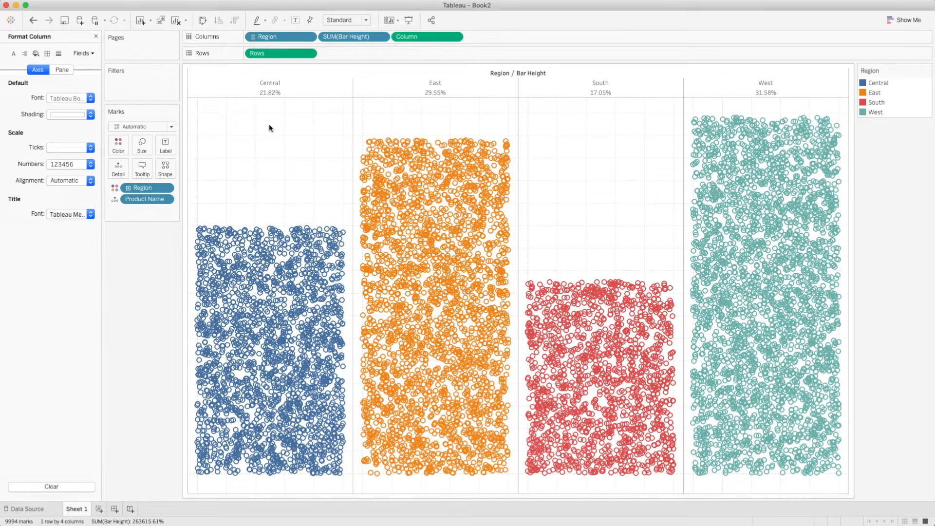
Step: Remove the pane borders of the sheet's row divider and column divider by setting both to None
{"action": "right_click", "coordinate": [275, 127]}
{"action": "left_click", "coordinate": [298, 177]}
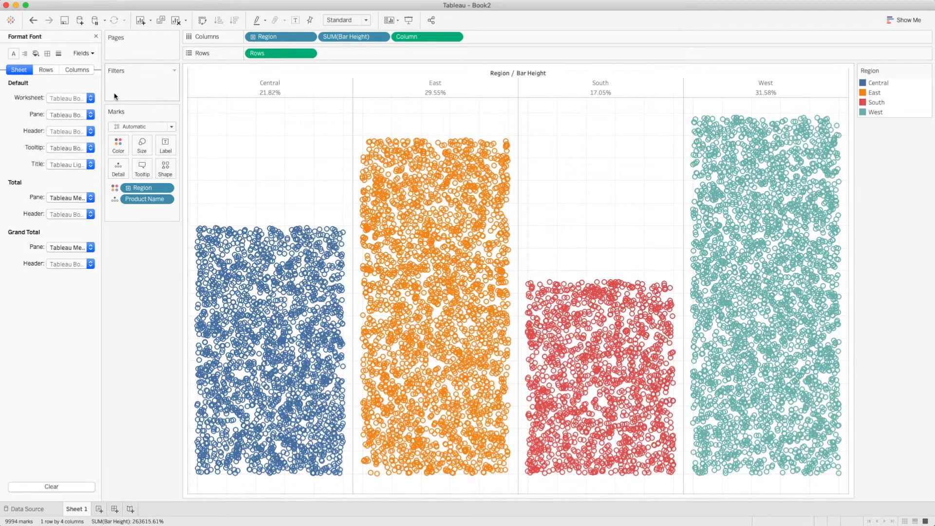
{"action": "left_click", "coordinate": [48, 54]}
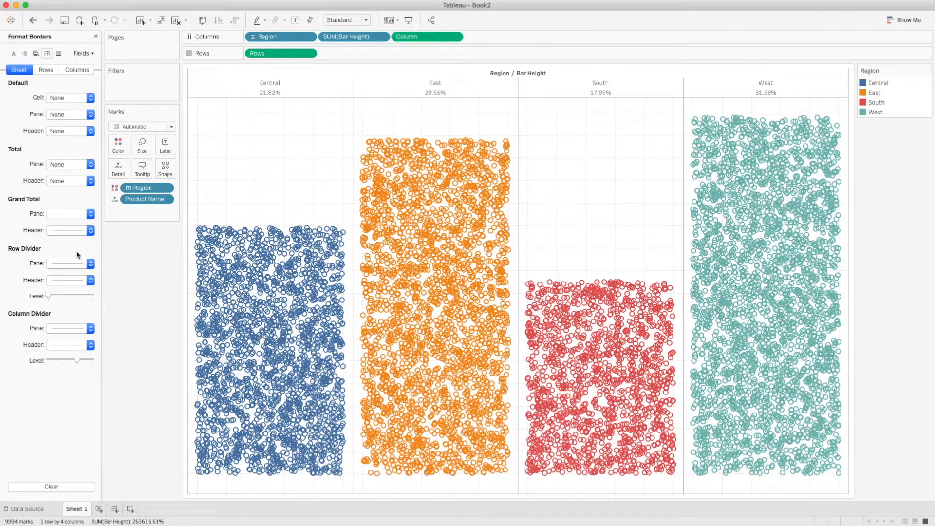
{"action": "left_click", "coordinate": [67, 266]}
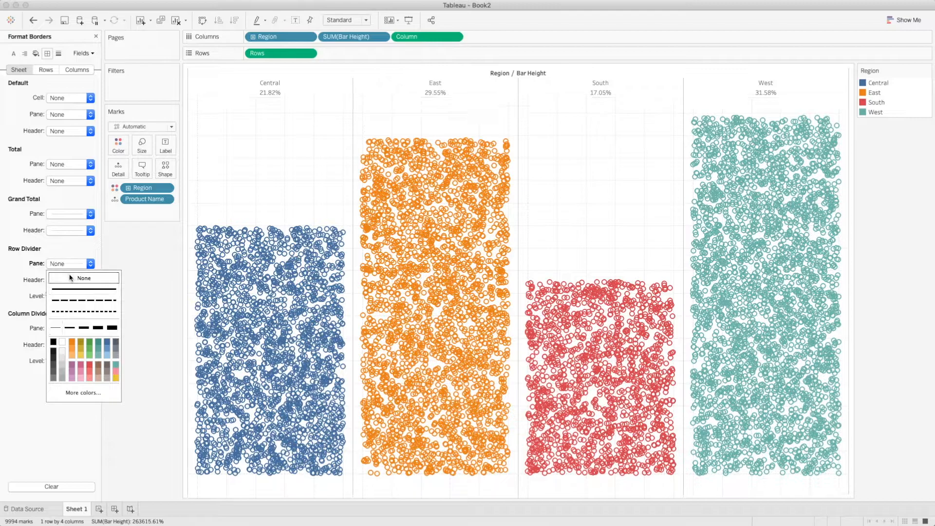
{"action": "left_click", "coordinate": [13, 276]}
{"action": "left_click", "coordinate": [64, 327]}
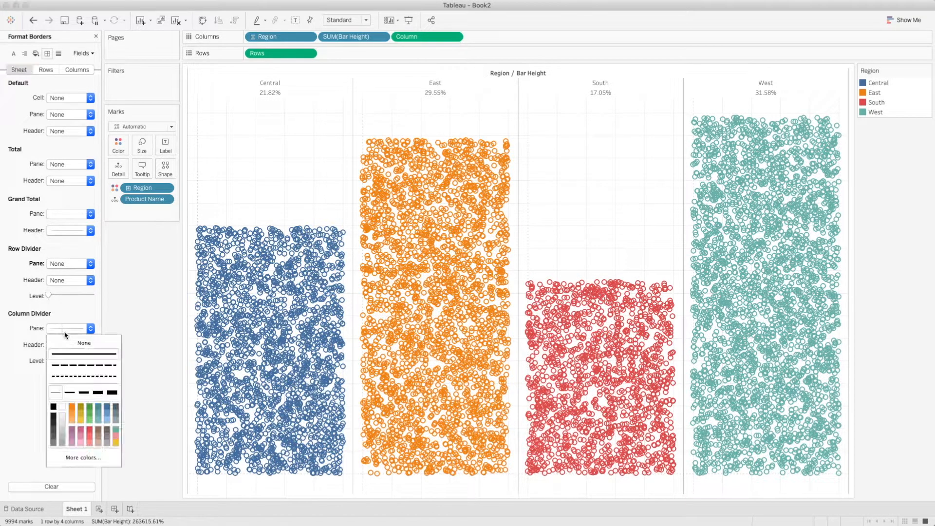
{"action": "left_click", "coordinate": [84, 343]}
{"action": "left_click", "coordinate": [21, 275]}
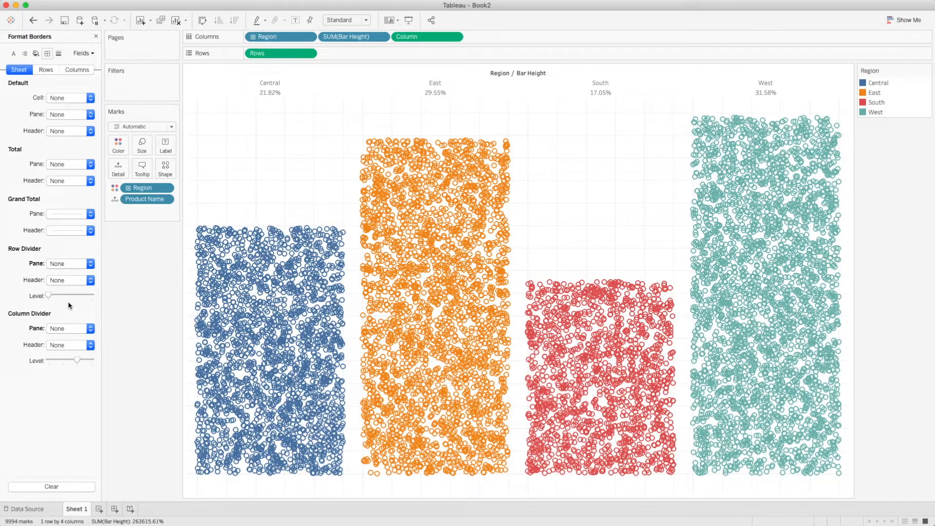
Step: Set the sheet's grid lines and zero lines to None
{"action": "left_click", "coordinate": [59, 53]}
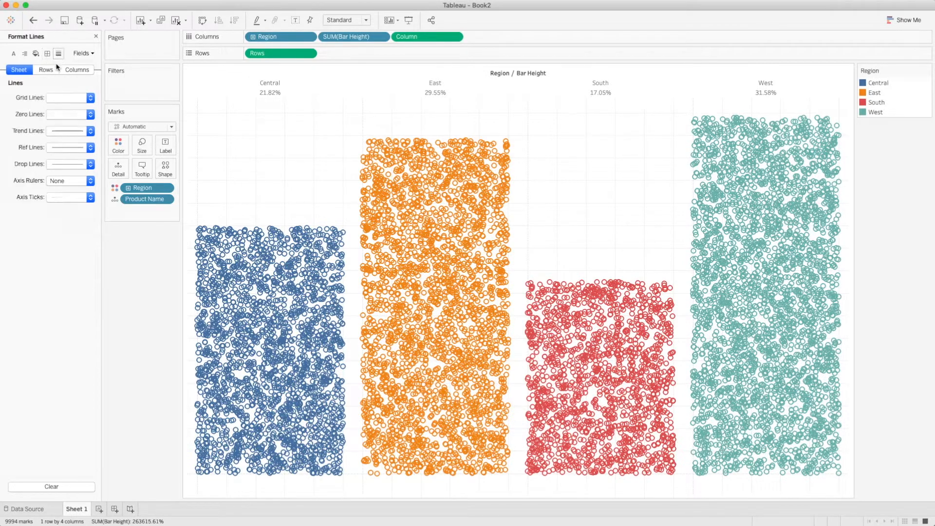
{"action": "left_click", "coordinate": [62, 98]}
{"action": "left_click", "coordinate": [62, 113]}
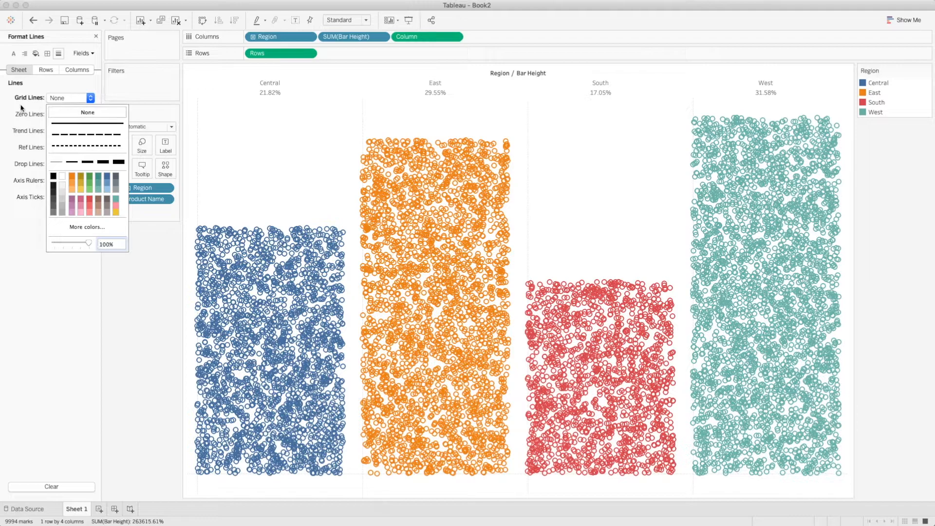
{"action": "left_click", "coordinate": [58, 116]}
{"action": "left_click", "coordinate": [65, 129]}
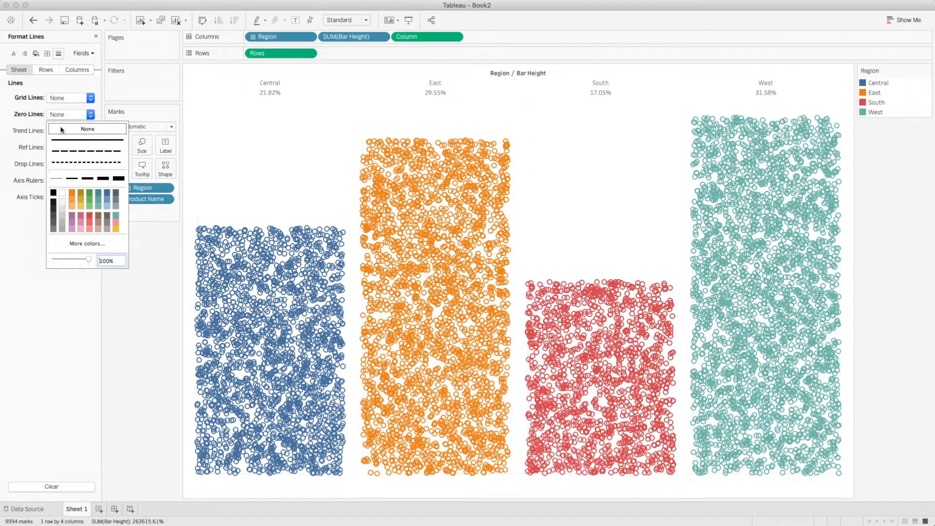
{"action": "left_click", "coordinate": [169, 313]}
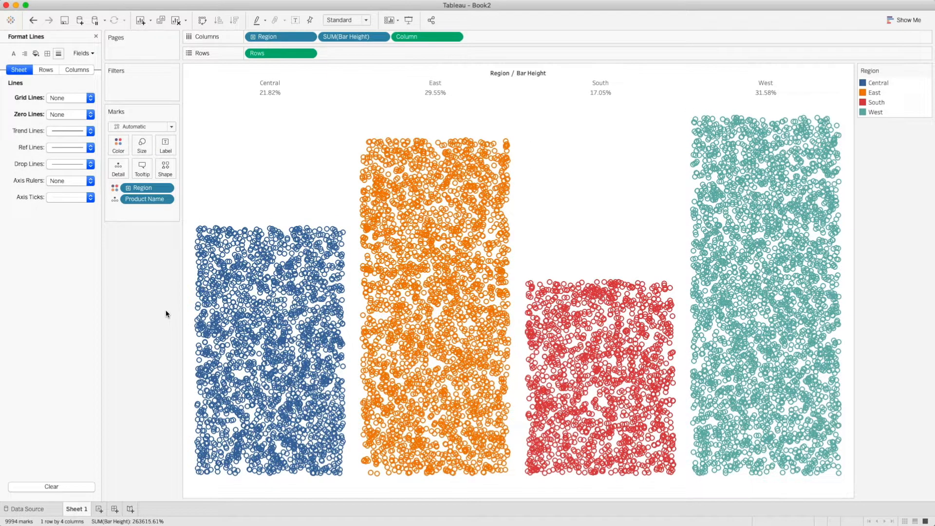
Step: Hide the field labels for columns and set the Region header font size to 12
{"action": "right_click", "coordinate": [488, 76]}
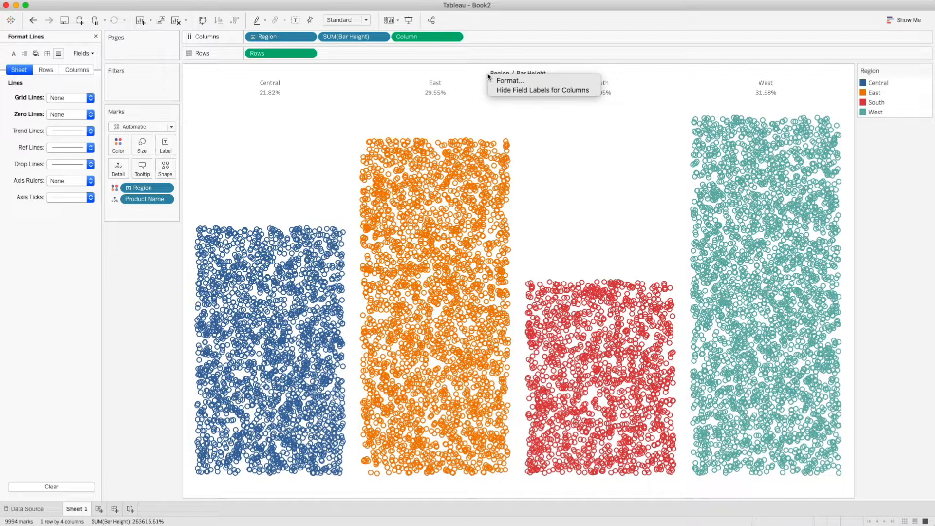
{"action": "left_click", "coordinate": [523, 93]}
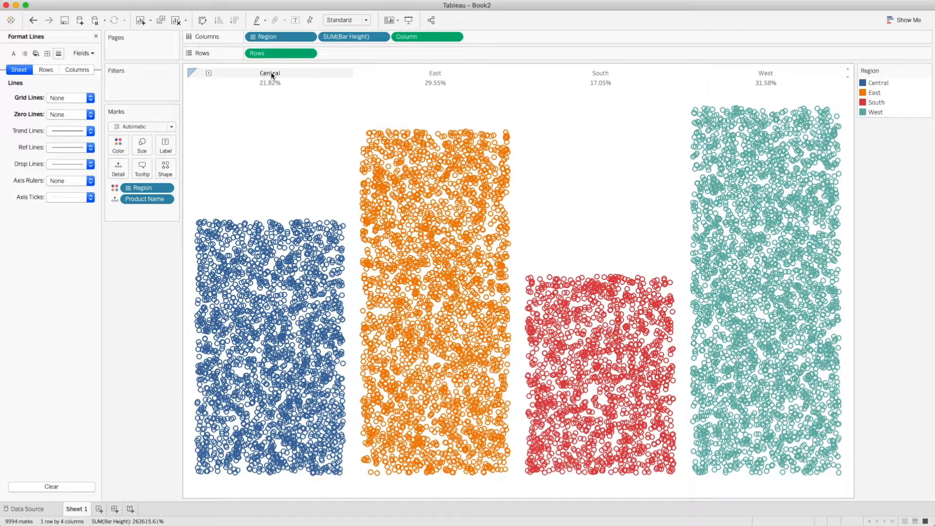
{"action": "right_click", "coordinate": [272, 75]}
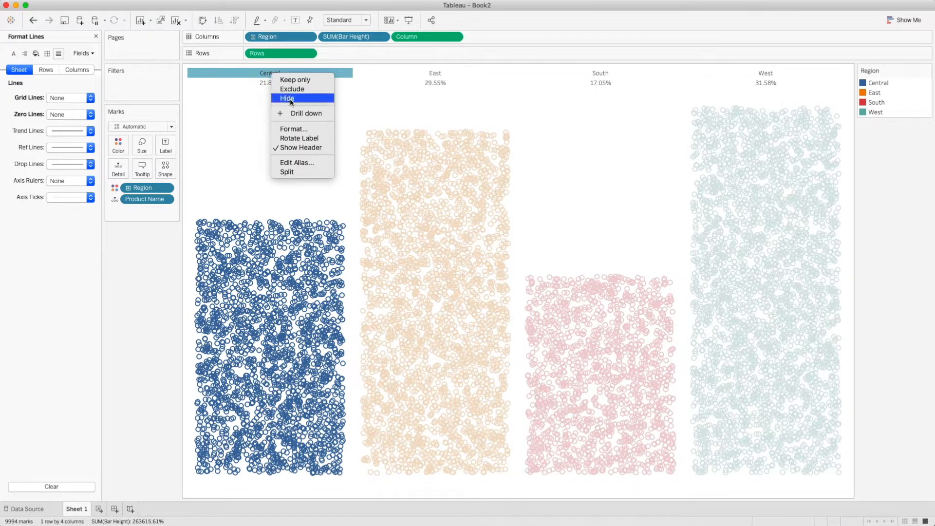
{"action": "left_click", "coordinate": [293, 130]}
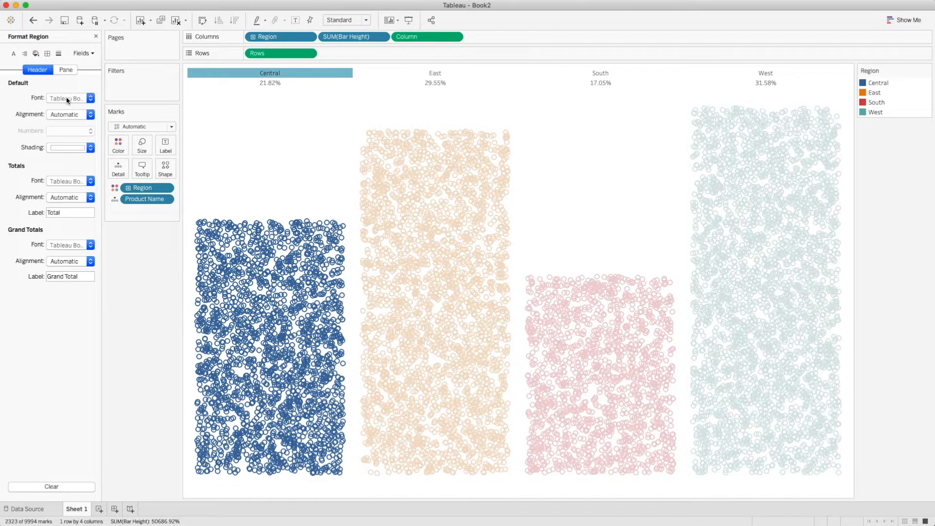
{"action": "left_click", "coordinate": [68, 99]}
{"action": "left_click", "coordinate": [71, 129]}
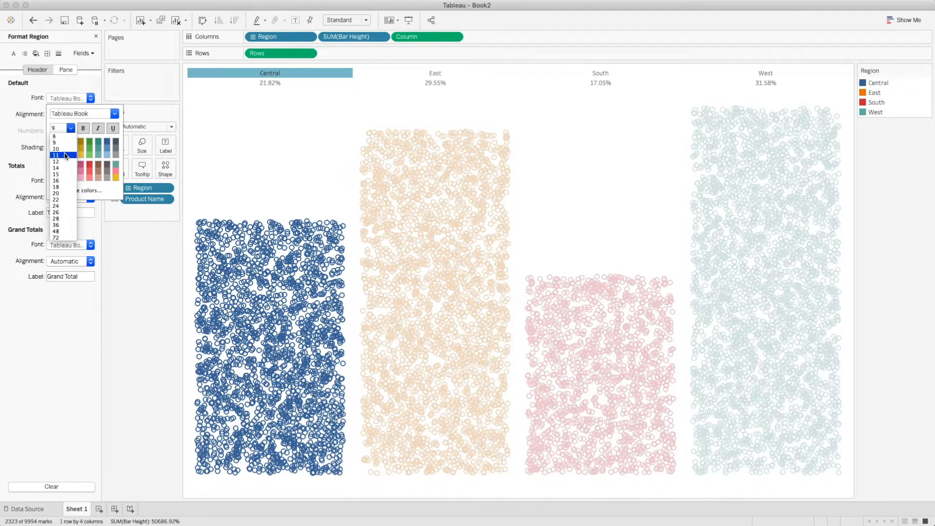
{"action": "left_click", "coordinate": [60, 165]}
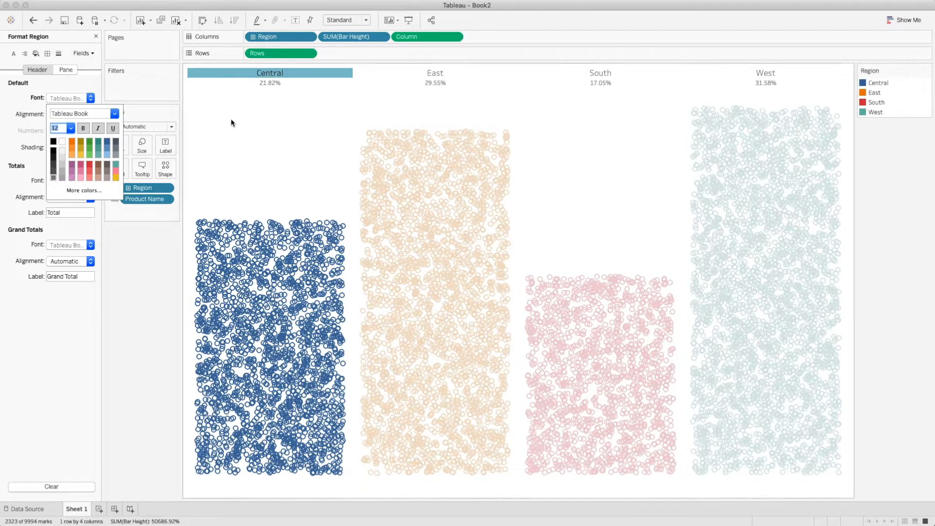
Step: Format the Bar Height percentage headers with font size 16 in white
{"action": "left_click", "coordinate": [272, 83]}
{"action": "right_click", "coordinate": [272, 84]}
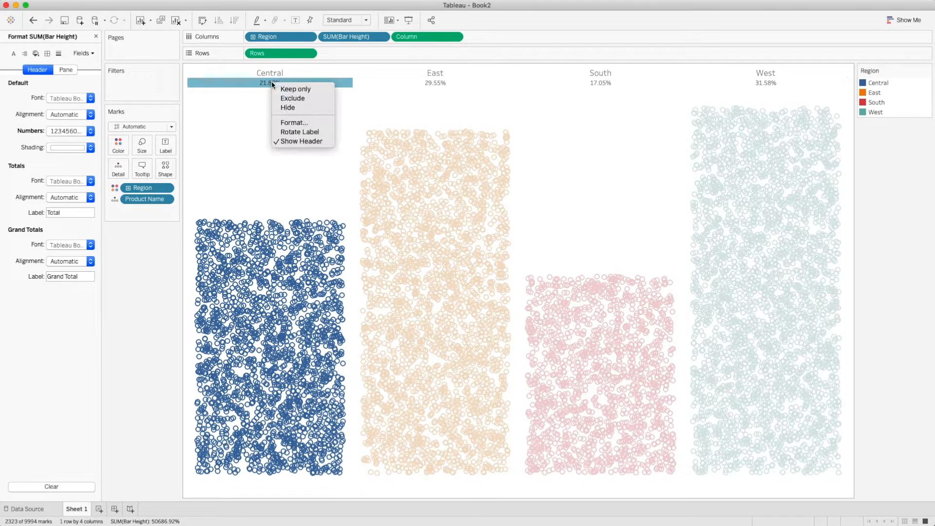
{"action": "left_click", "coordinate": [287, 124]}
{"action": "left_click", "coordinate": [90, 100]}
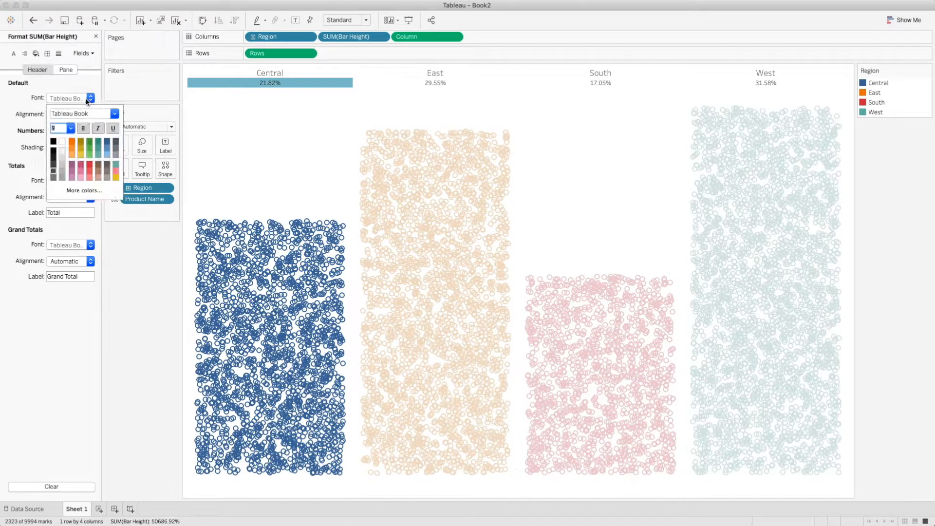
{"action": "left_click", "coordinate": [71, 129]}
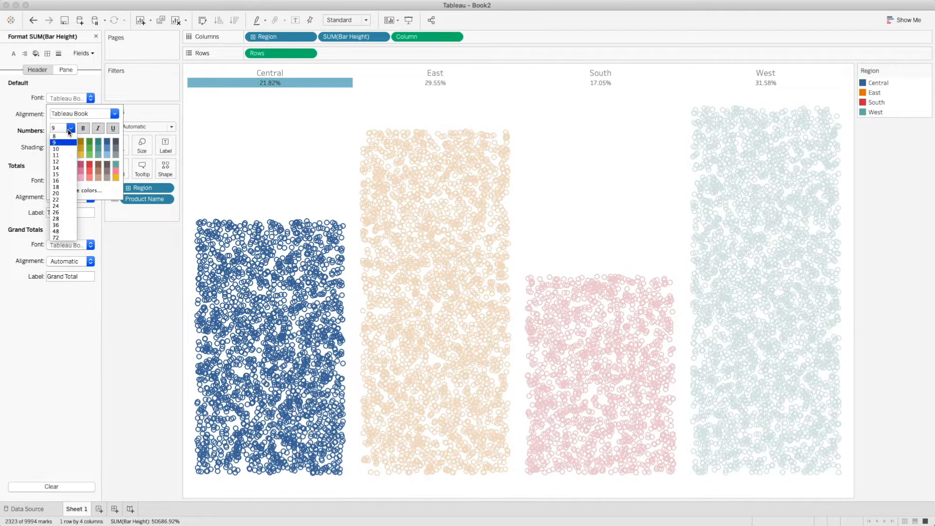
{"action": "left_click", "coordinate": [62, 180]}
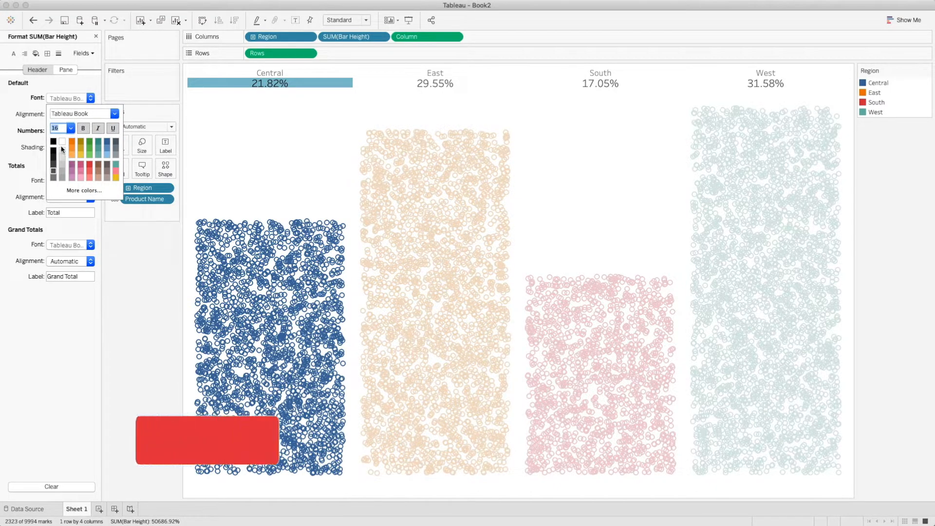
Step: Shade the worksheet background black
{"action": "left_click", "coordinate": [36, 53]}
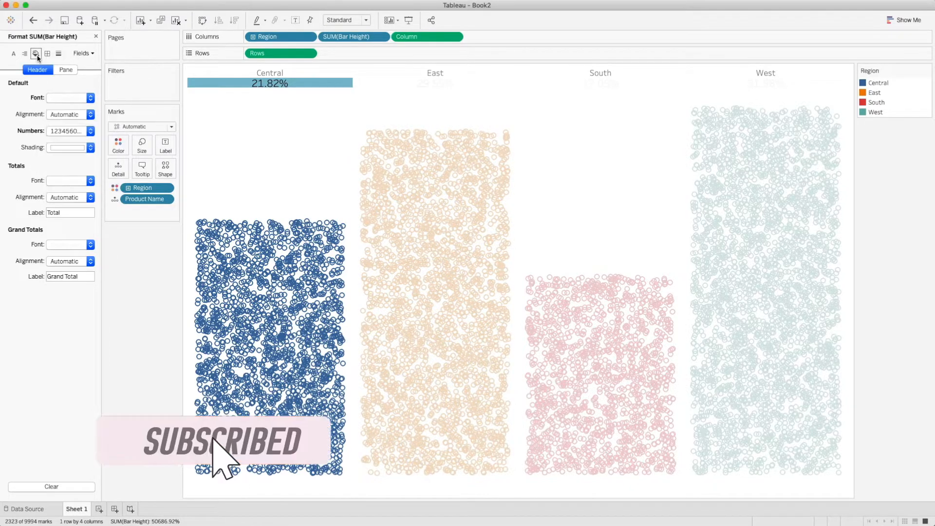
{"action": "left_click", "coordinate": [68, 98]}
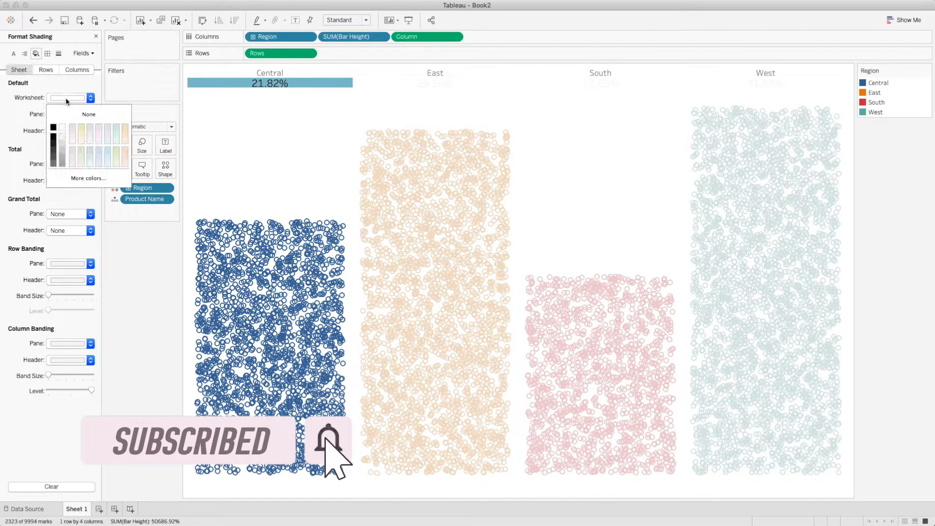
{"action": "left_click", "coordinate": [54, 136]}
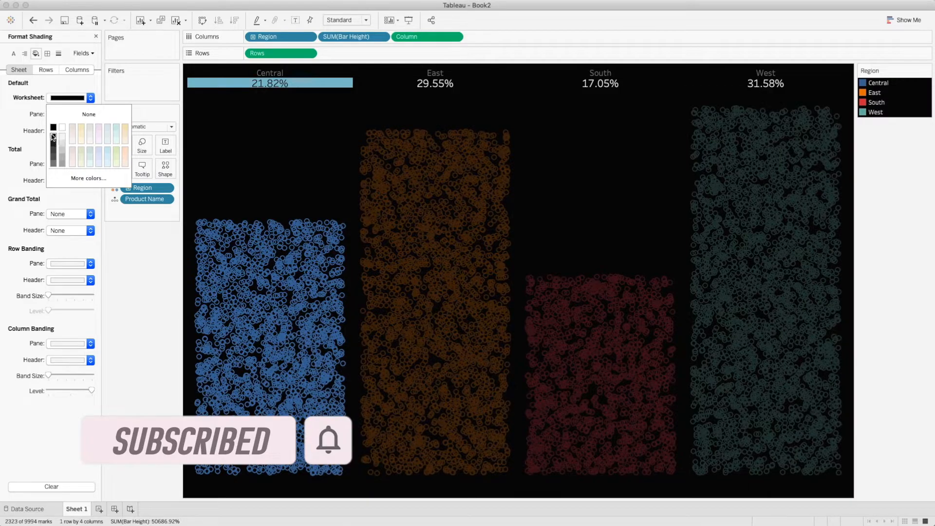
{"action": "left_click", "coordinate": [239, 133]}
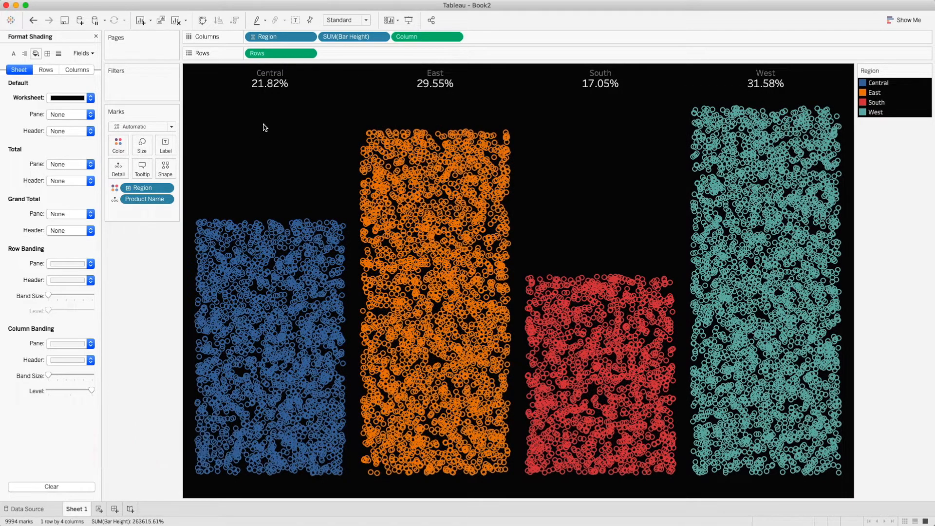
Step: Assign the Hue Circle color palette to the Region colors and apply it
{"action": "left_click", "coordinate": [119, 145]}
{"action": "left_click", "coordinate": [146, 178]}
{"action": "left_click", "coordinate": [536, 192]}
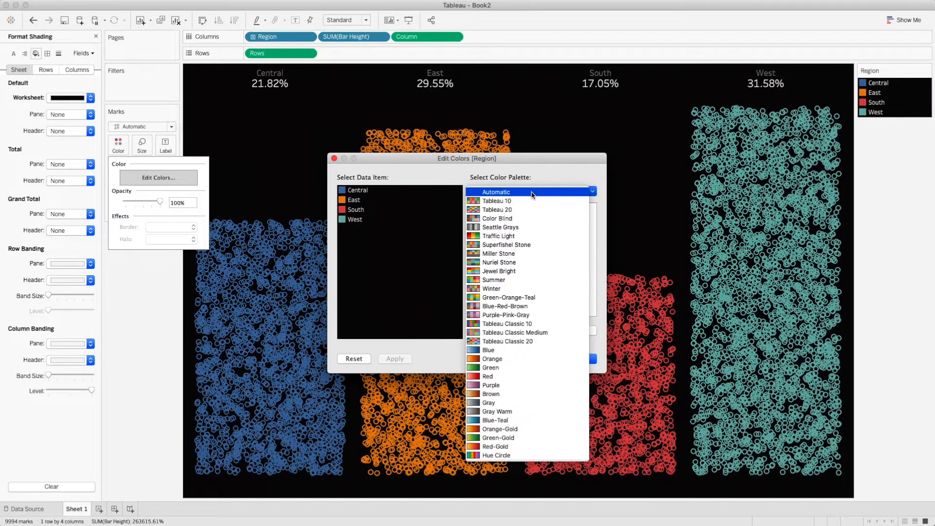
{"action": "left_click", "coordinate": [505, 456]}
{"action": "left_click", "coordinate": [513, 335]}
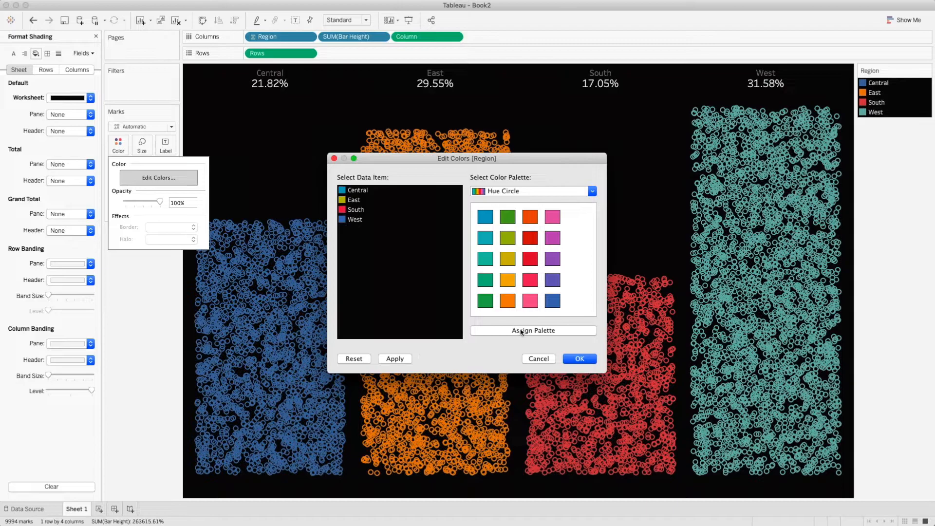
{"action": "left_click", "coordinate": [576, 358]}
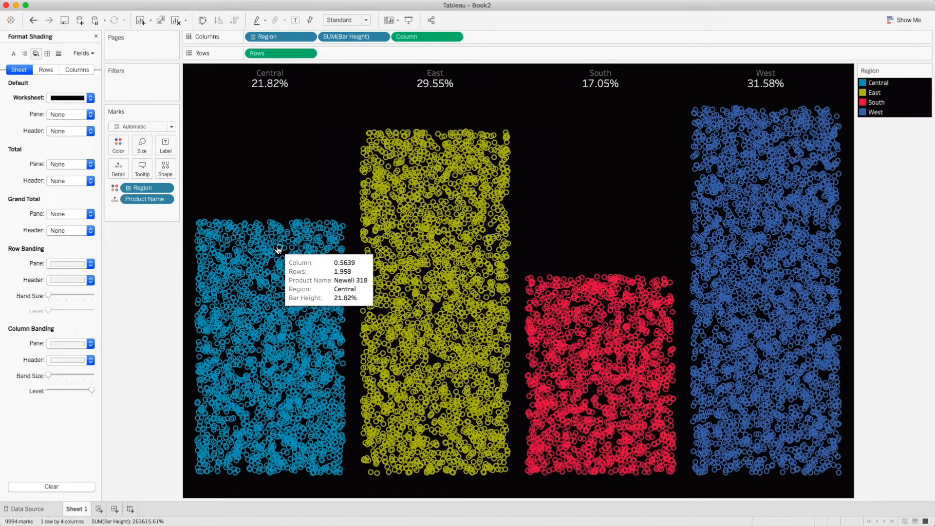
Step: Size the marks by Sales and enlarge the overall mark size to slightly above the middle of its range
{"action": "left_click", "coordinate": [95, 36]}
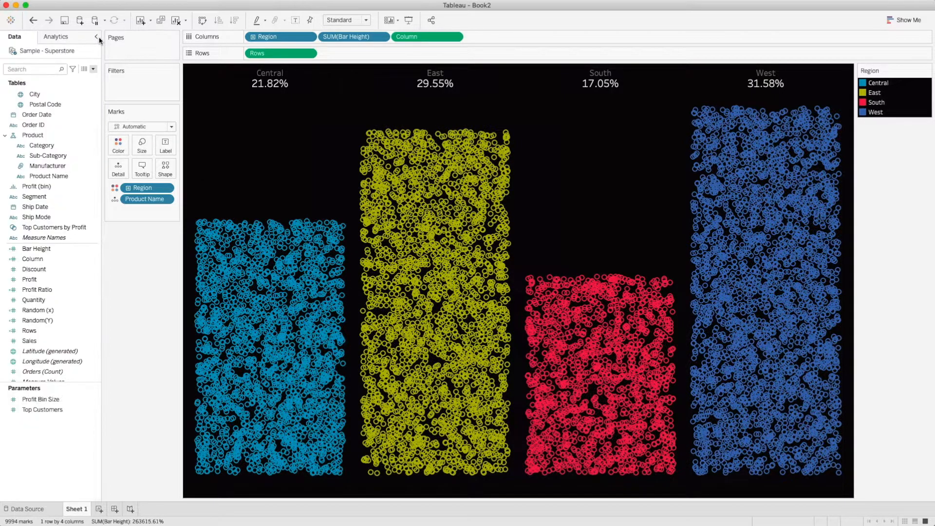
{"action": "left_click_drag", "start_coordinate": [29, 340], "coordinate": [138, 151]}
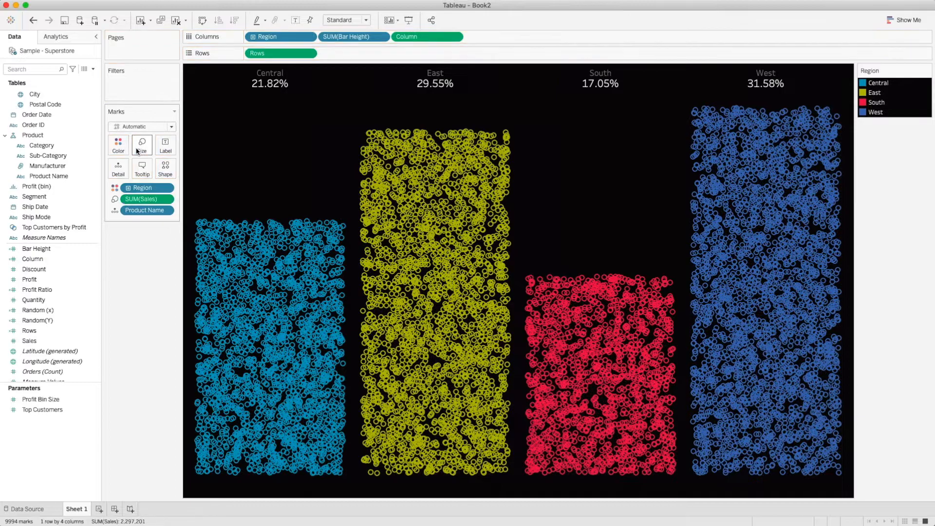
{"action": "left_click", "coordinate": [139, 147]}
{"action": "left_click_drag", "start_coordinate": [165, 170], "coordinate": [194, 170]}
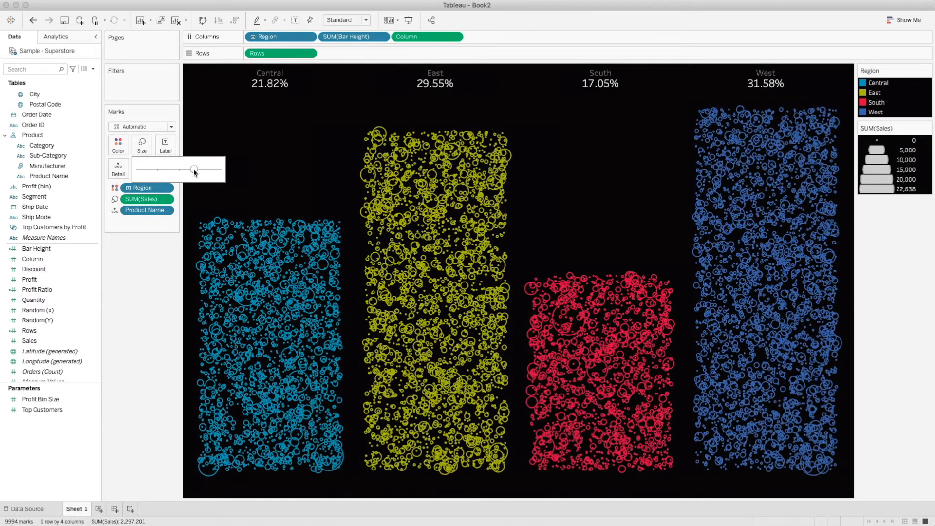
{"action": "left_click", "coordinate": [146, 254]}
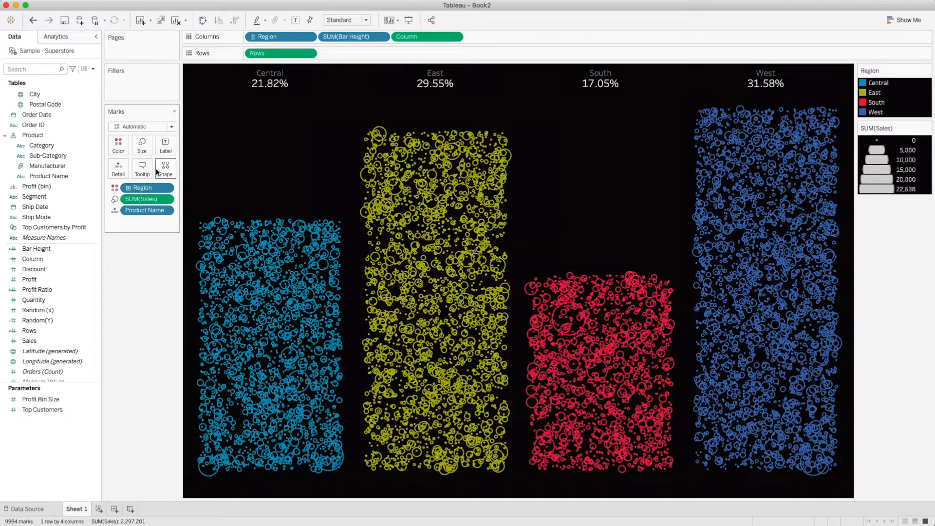
Step: Change the mark type to Shape and use the filled circle as the shape
{"action": "left_click", "coordinate": [153, 128]}
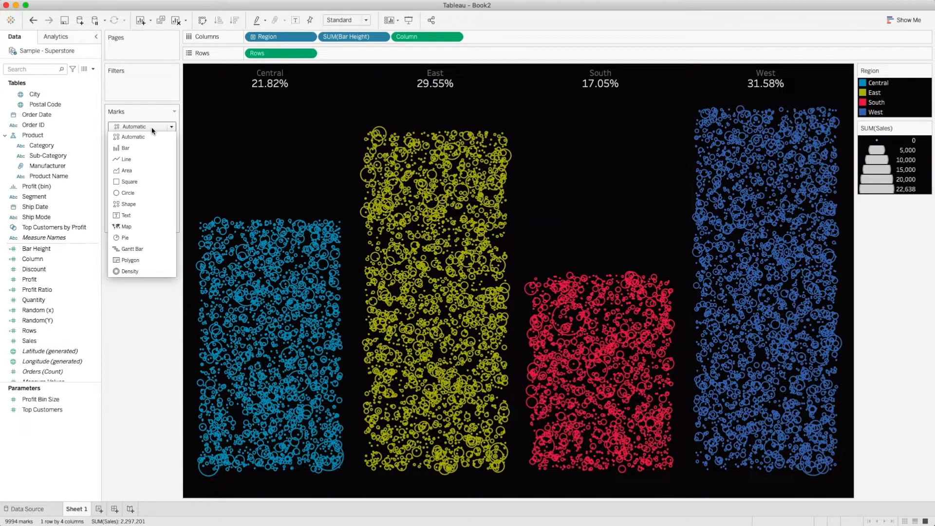
{"action": "left_click", "coordinate": [136, 204]}
{"action": "left_click", "coordinate": [166, 170]}
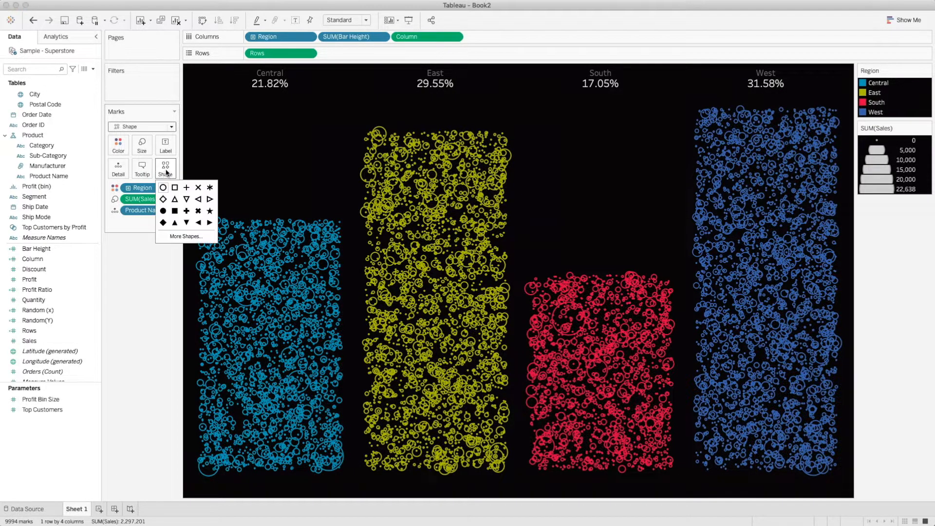
{"action": "left_click", "coordinate": [163, 211]}
{"action": "left_click", "coordinate": [141, 252]}
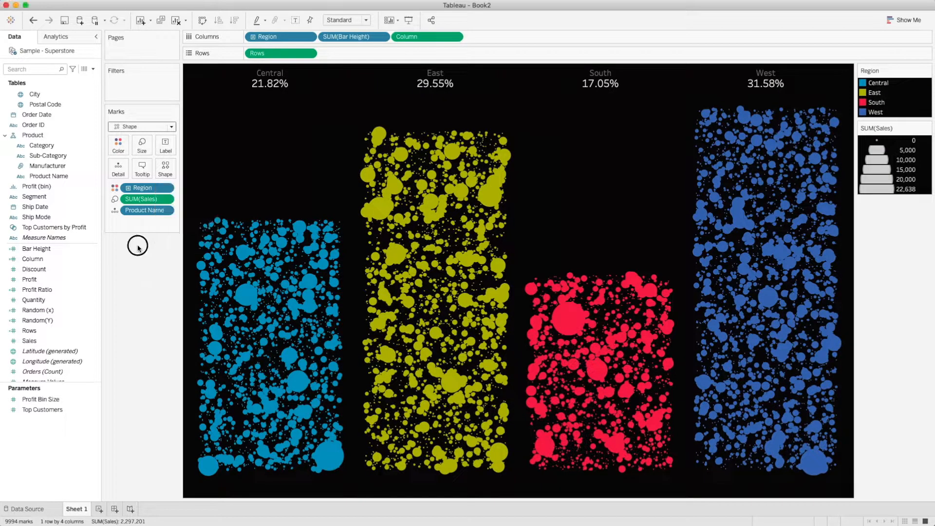
Step: Lower the mark opacity to 72% and inspect the details of a large circle in the Central bar
{"action": "left_click", "coordinate": [117, 152]}
{"action": "left_click_drag", "start_coordinate": [163, 202], "coordinate": [150, 204]}
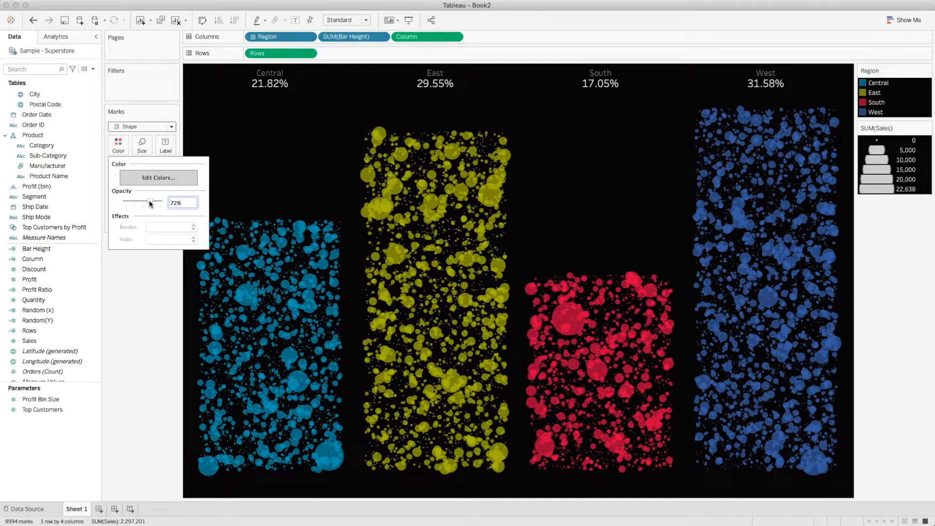
{"action": "left_click", "coordinate": [150, 204]}
{"action": "left_click", "coordinate": [242, 298]}
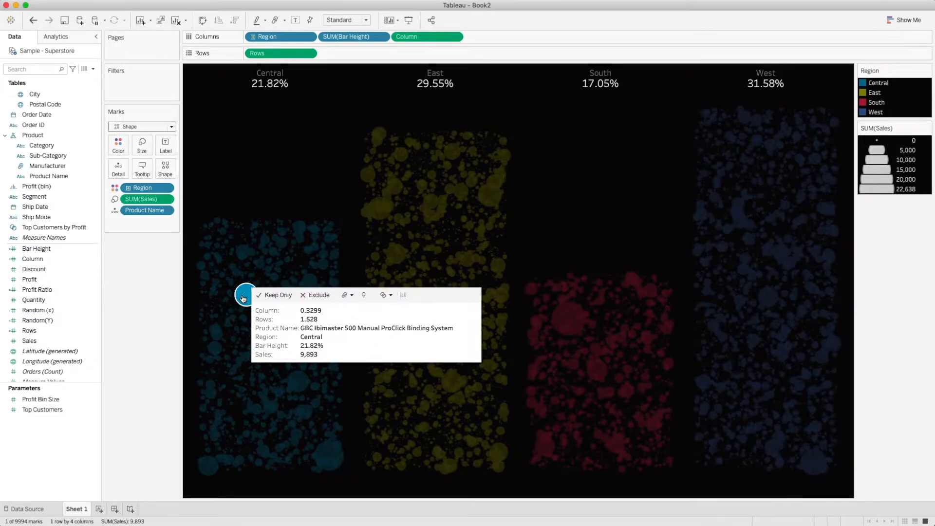
{"action": "left_click", "coordinate": [245, 298]}
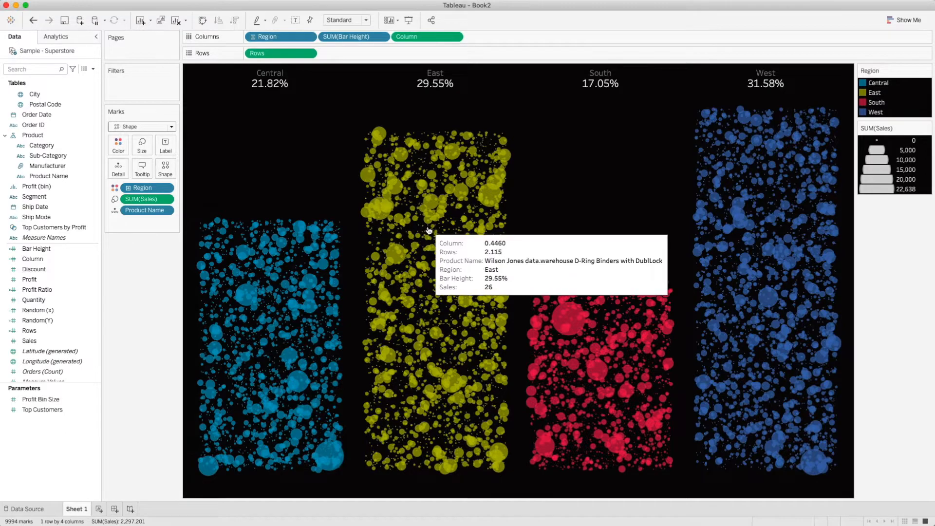
Step: Try the filled square and filled triangle as mark shapes, and settle on the filled star
{"action": "left_click", "coordinate": [175, 176]}
{"action": "left_click", "coordinate": [175, 211]}
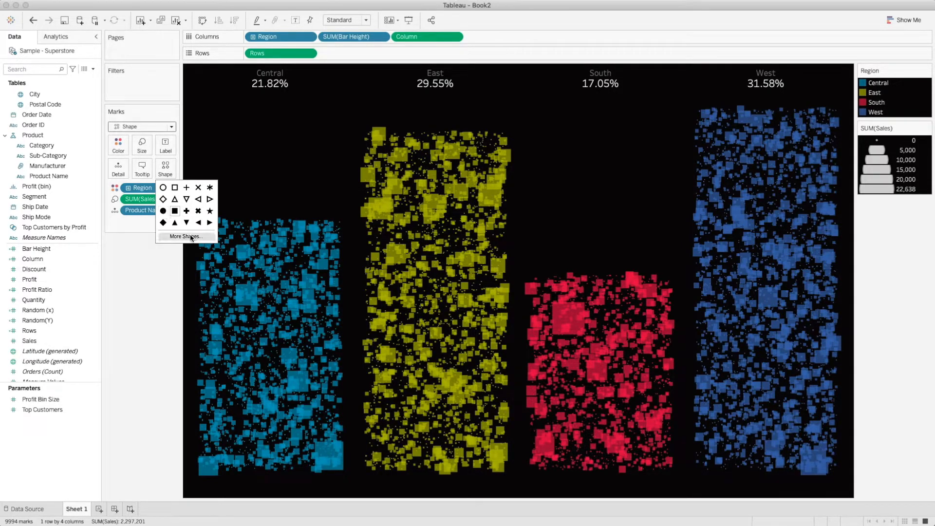
{"action": "left_click", "coordinate": [175, 223]}
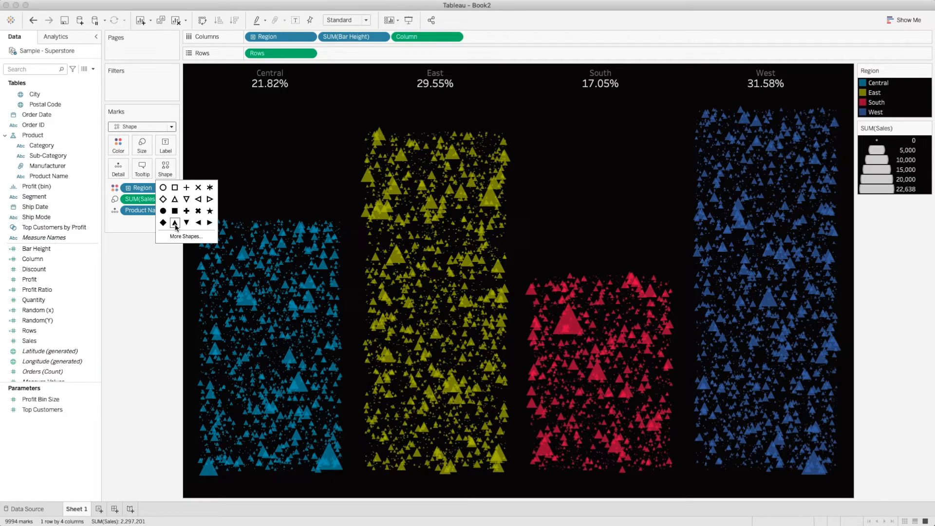
{"action": "left_click", "coordinate": [211, 212]}
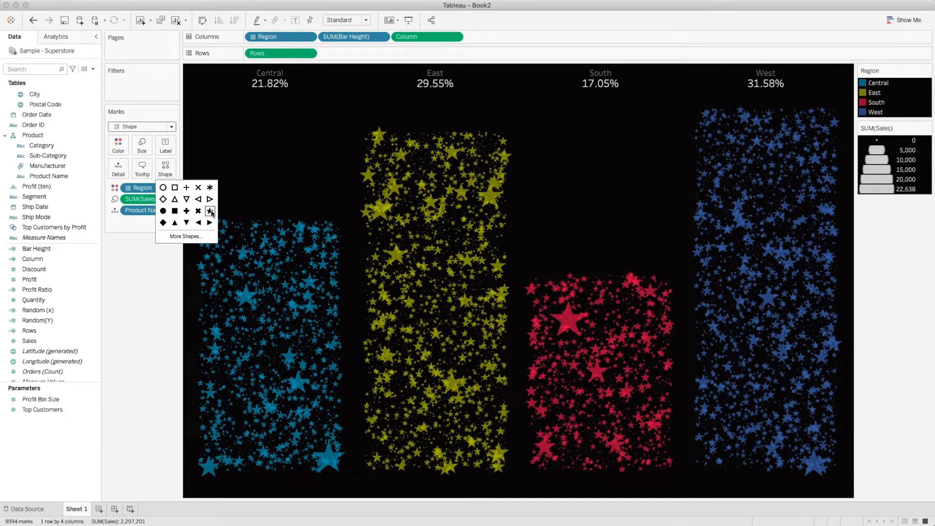
{"action": "left_click", "coordinate": [166, 282]}
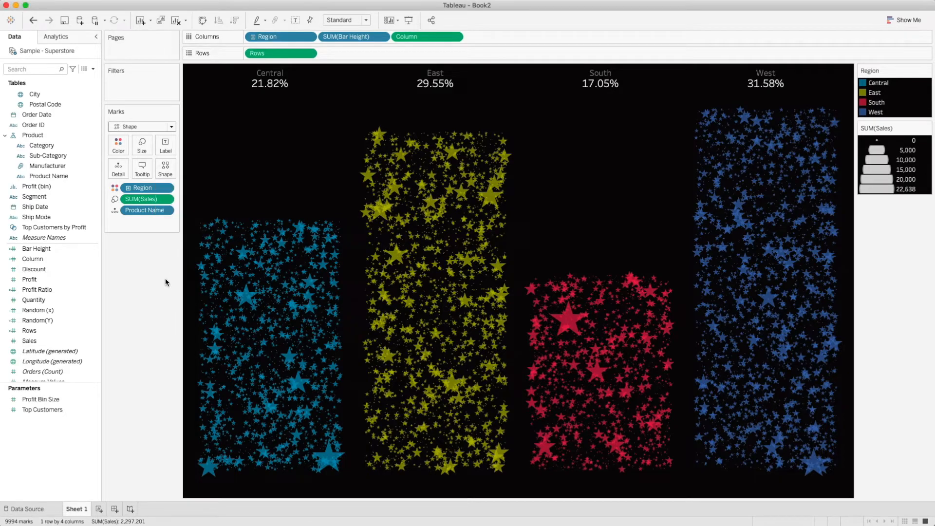